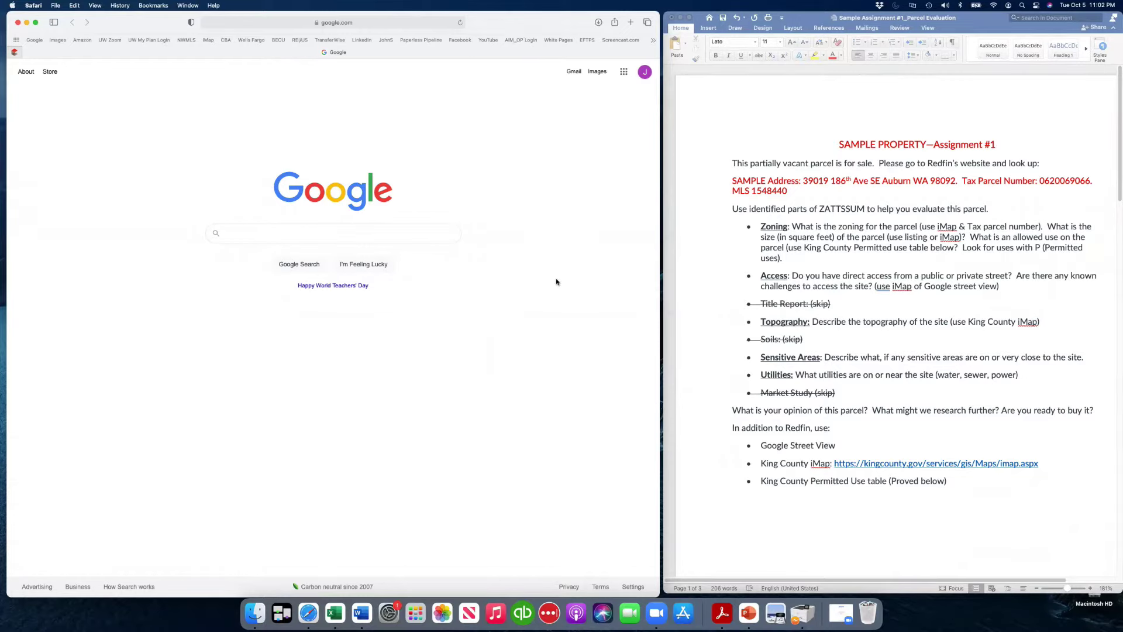
Review the Word assignment, selecting the sample property's address line and the word ZATTSSUM
{"action": "left_click", "coordinate": [735, 180]}
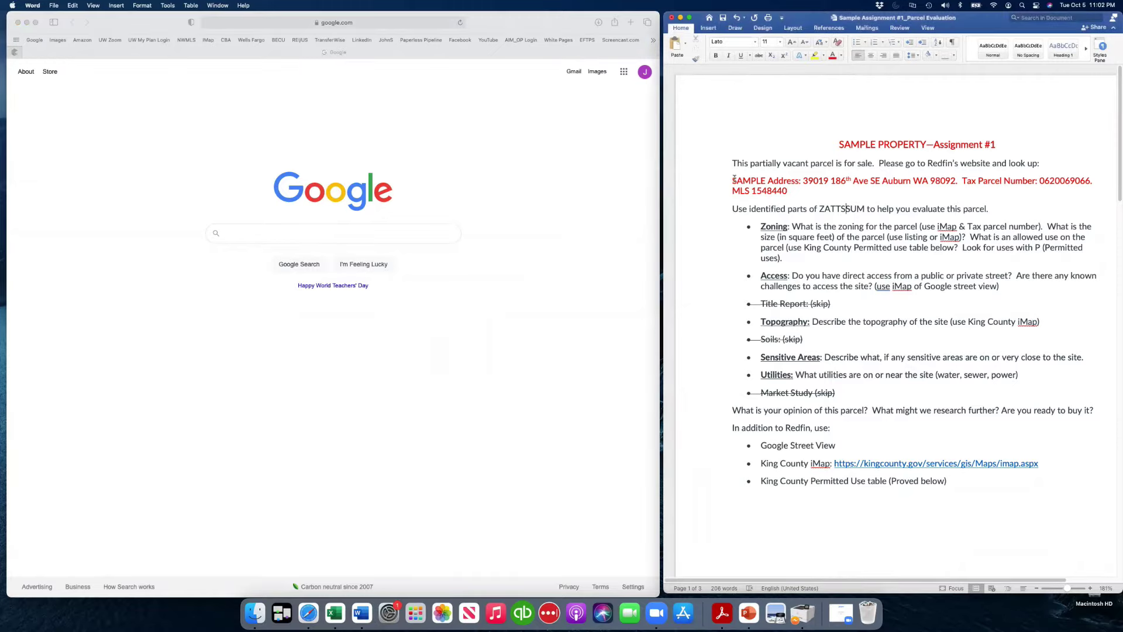
{"action": "left_click_drag", "start_coordinate": [732, 179], "coordinate": [779, 187]}
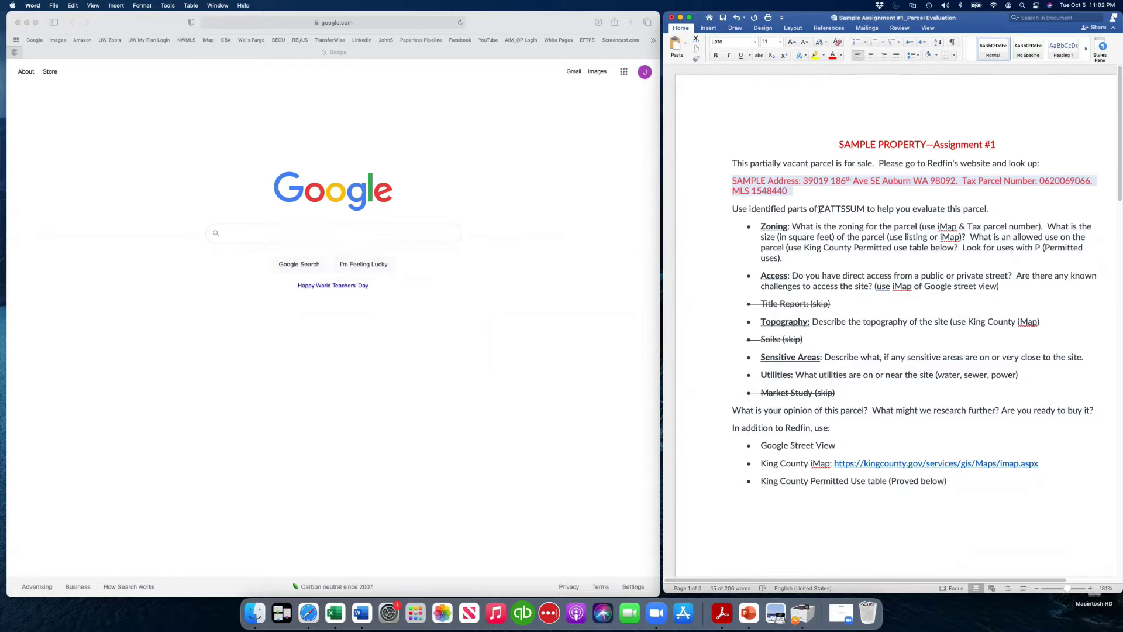
{"action": "left_click_drag", "start_coordinate": [820, 209], "coordinate": [864, 212]}
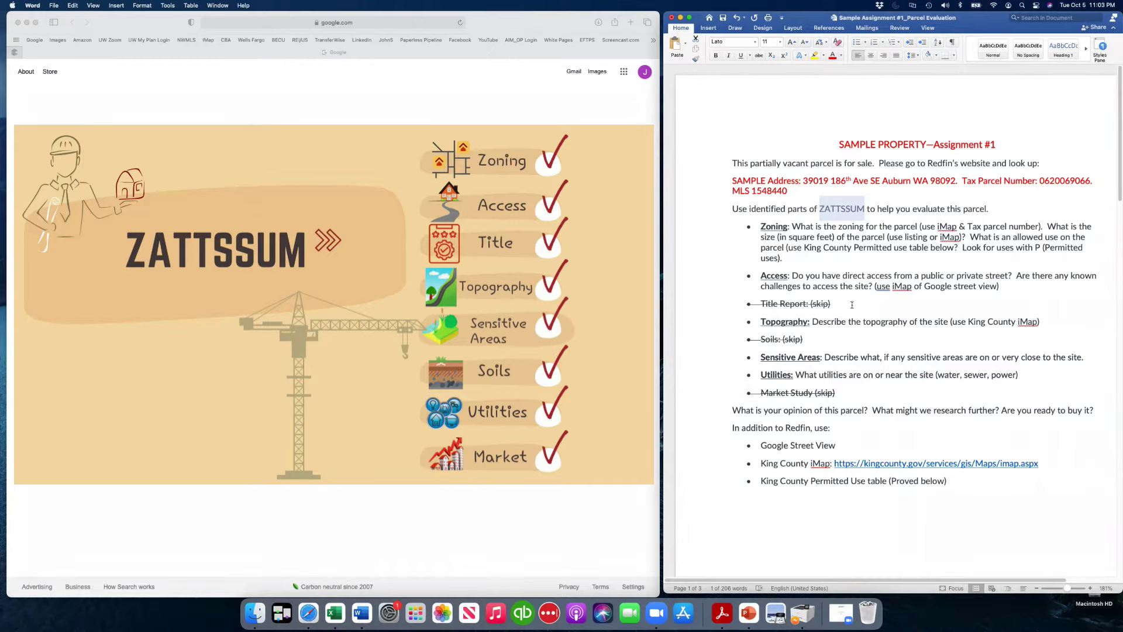
{"action": "left_click", "coordinate": [829, 253]}
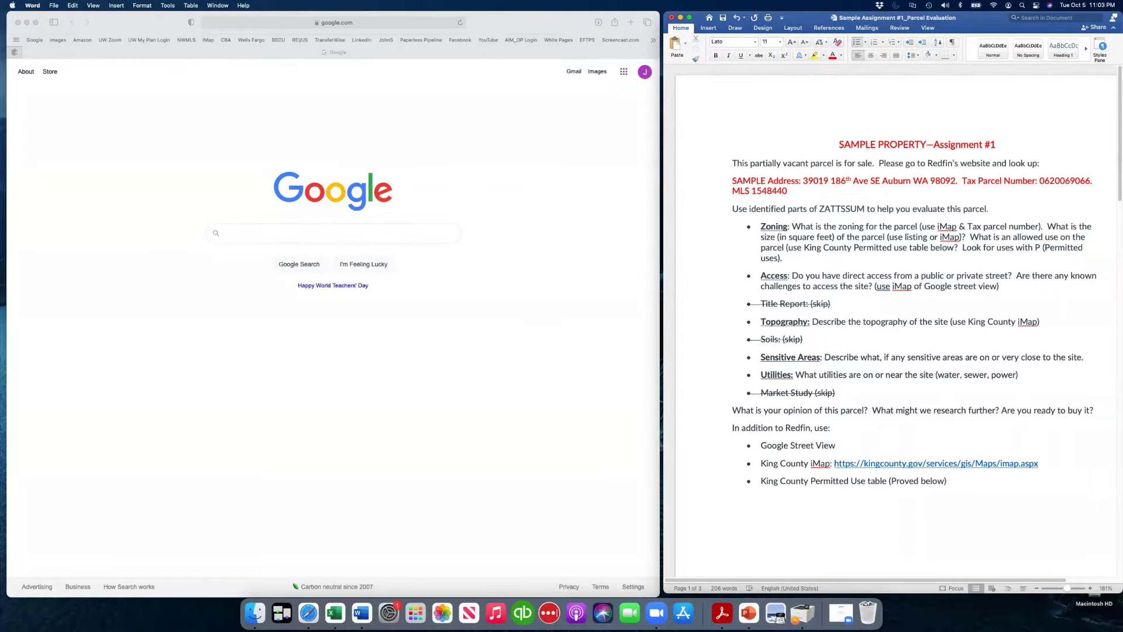
Search Google for 'redfin' and open Redfin's home page from the top result
{"action": "left_click", "coordinate": [313, 234]}
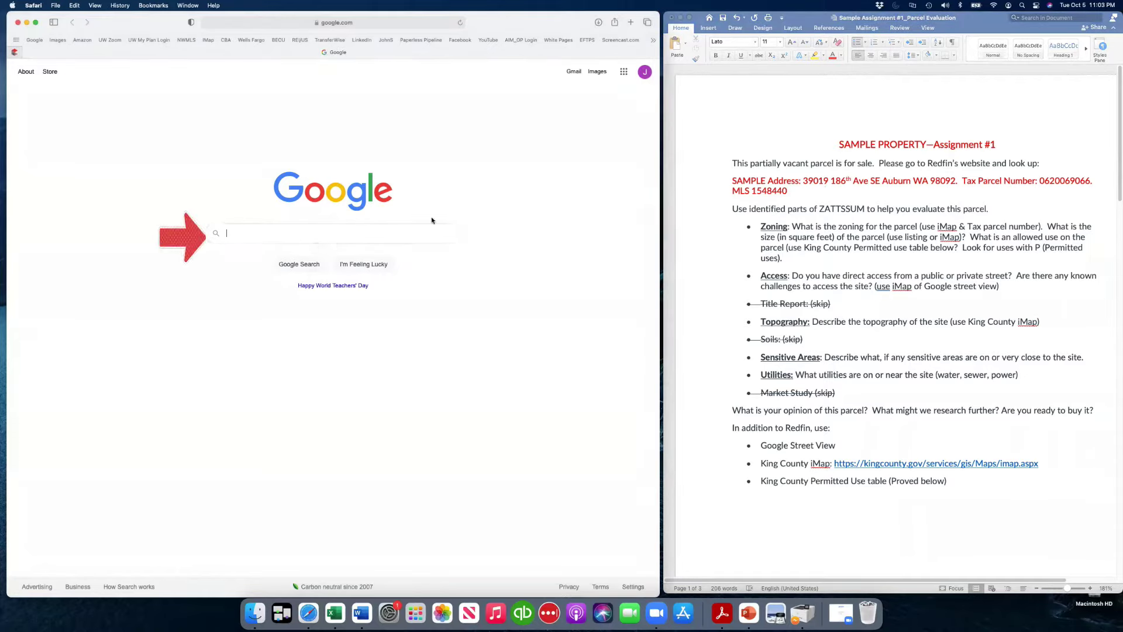
{"action": "type", "text": "redfin"}
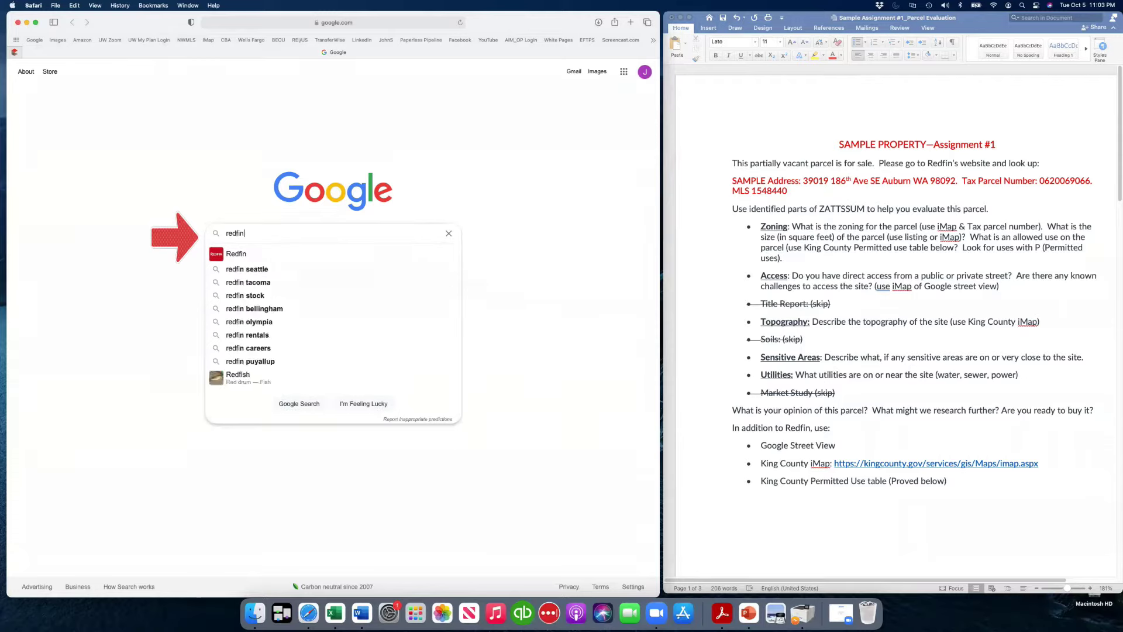
{"action": "left_click", "coordinate": [234, 256]}
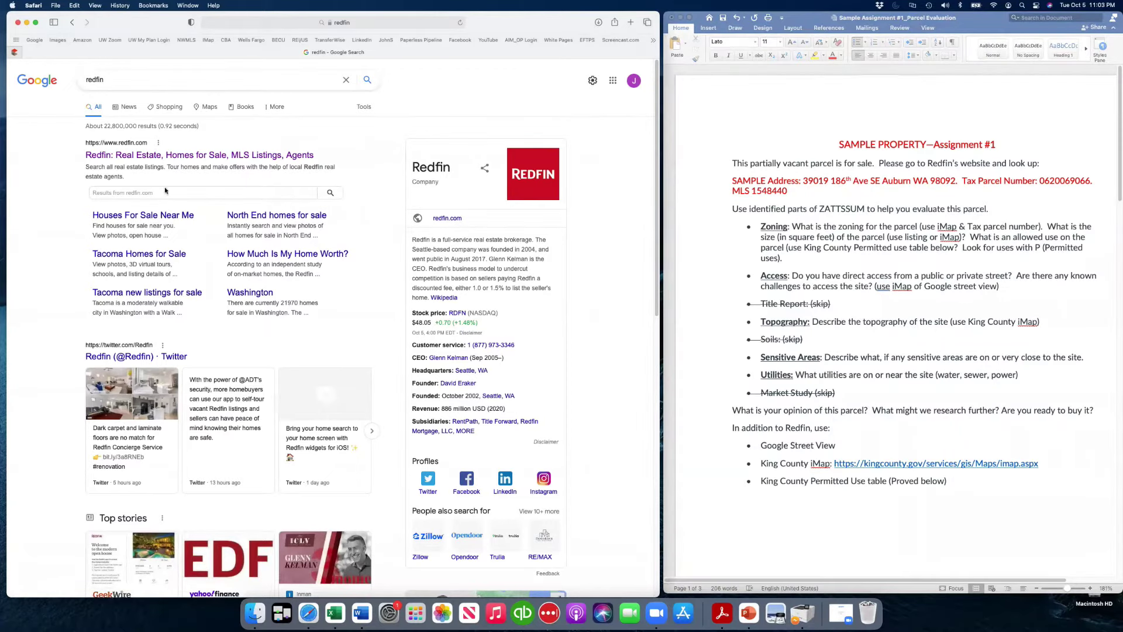
{"action": "left_click", "coordinate": [163, 160]}
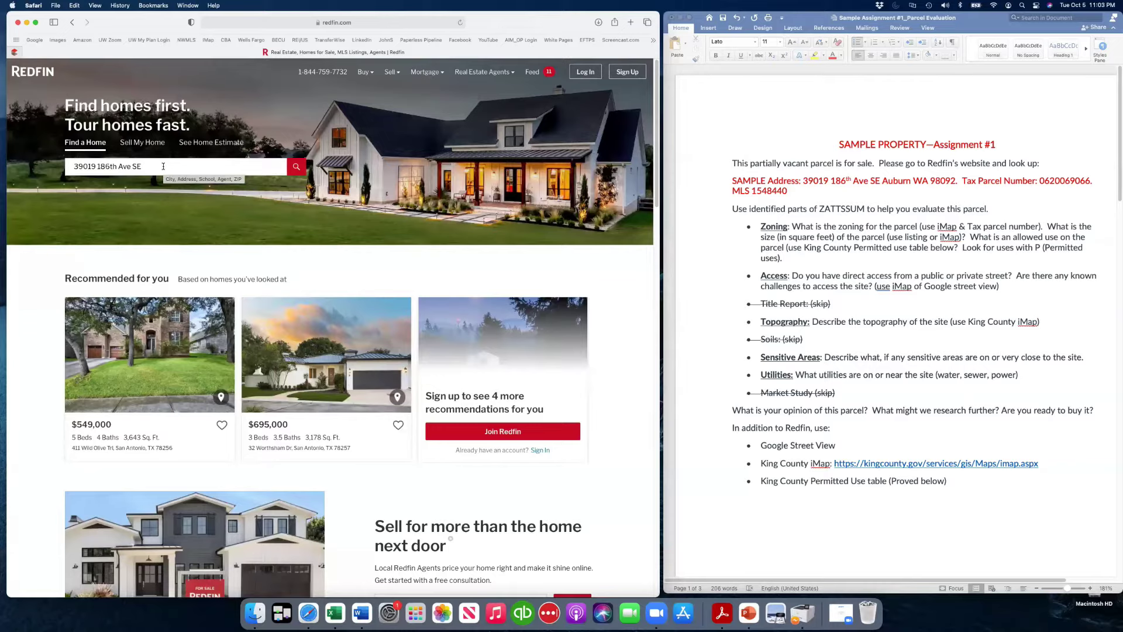
{"action": "left_click", "coordinate": [164, 166]}
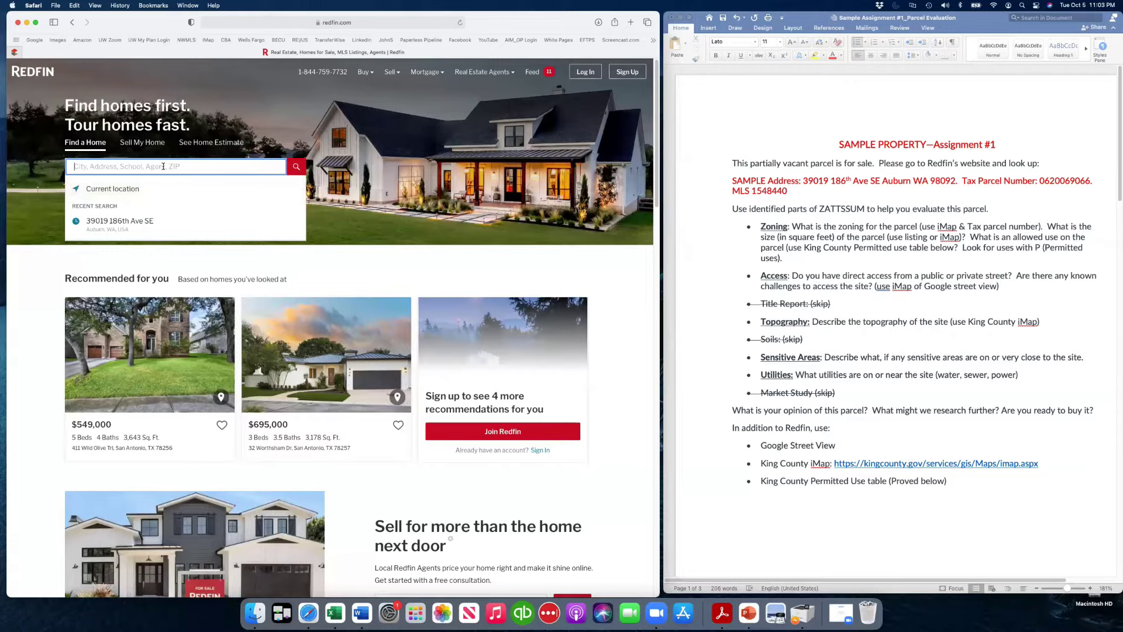
{"action": "type", "text": "39"}
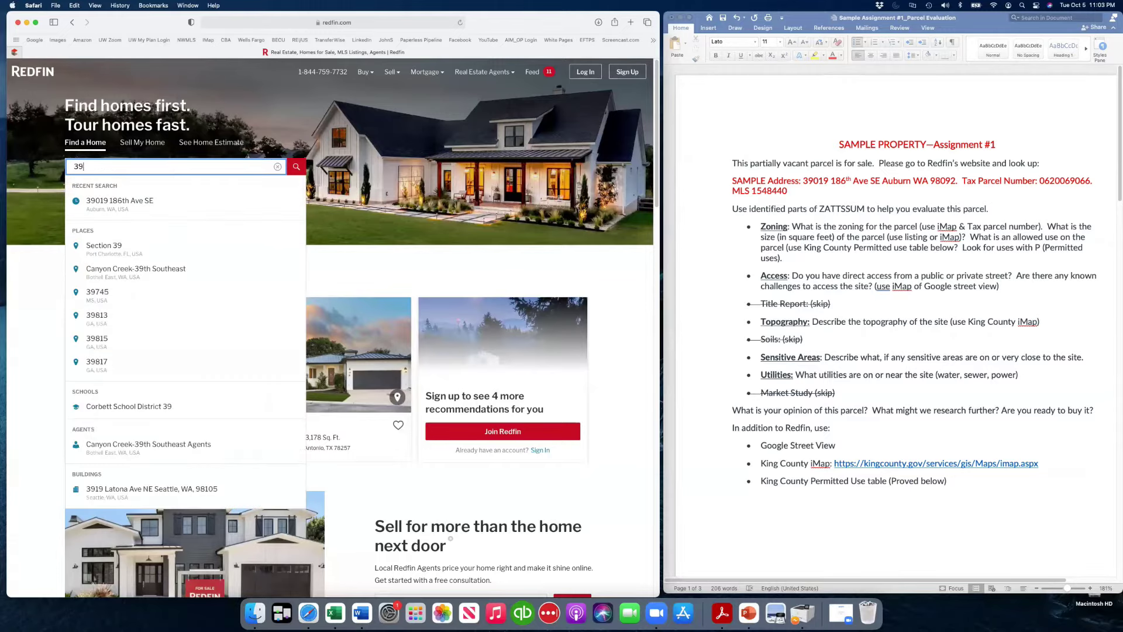
{"action": "type", "text": "0"}
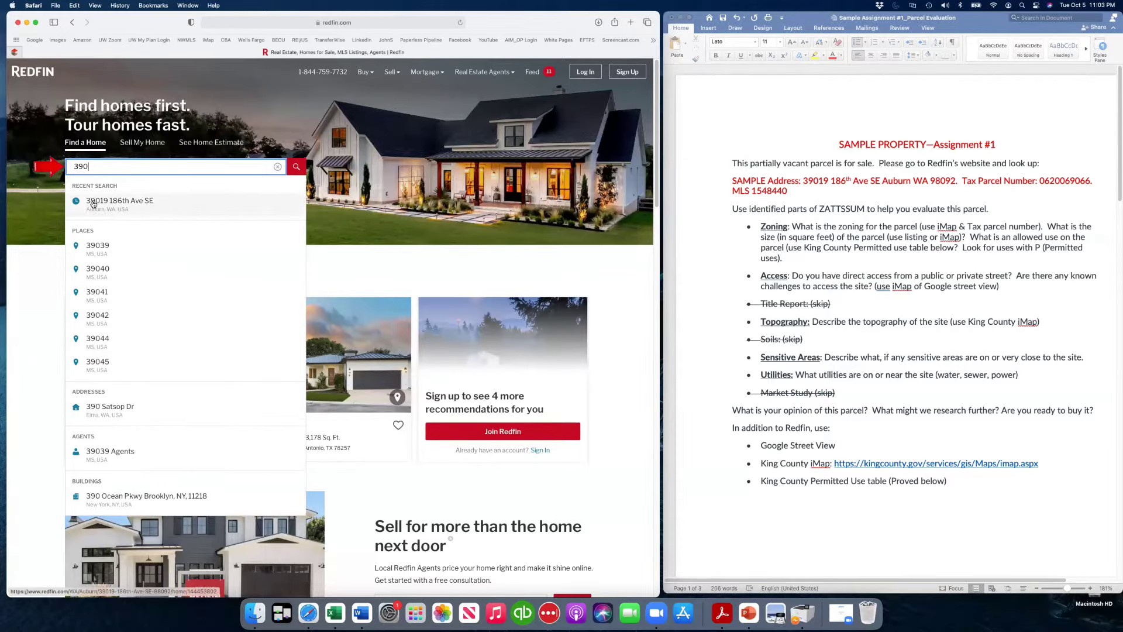
{"action": "left_click", "coordinate": [93, 202]}
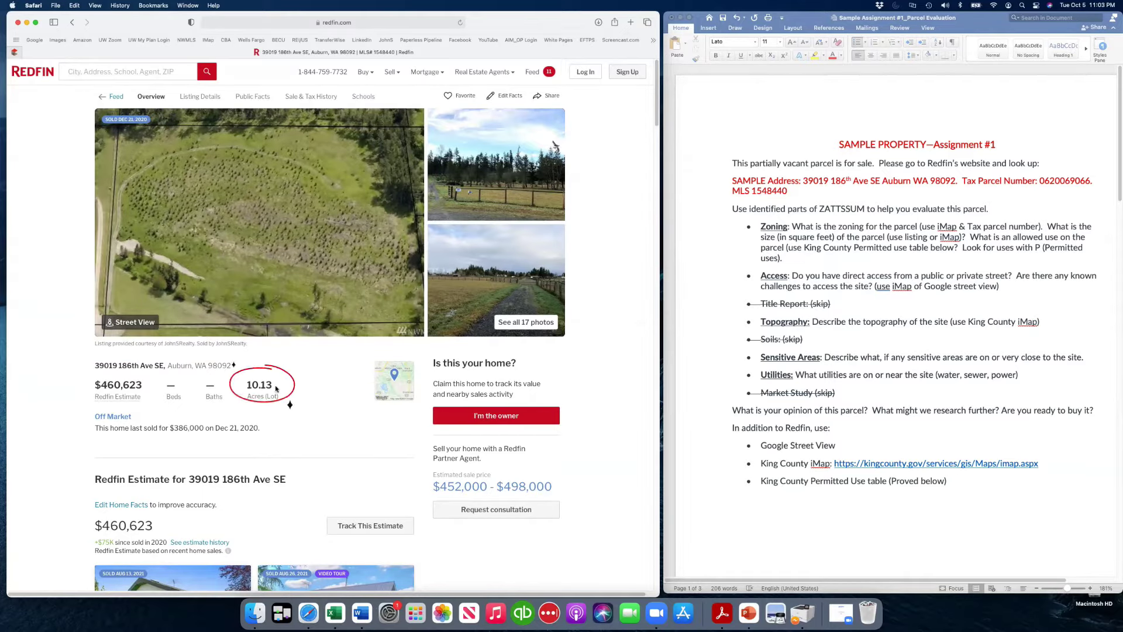
{"action": "left_click", "coordinate": [391, 386]}
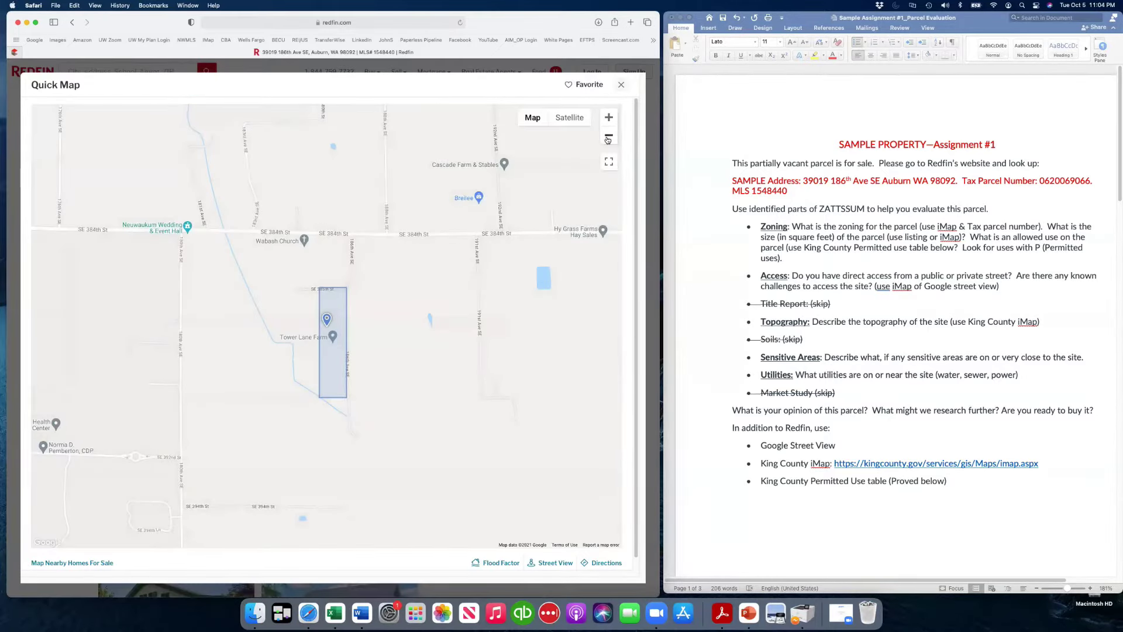
{"action": "left_click", "coordinate": [609, 138]}
{"action": "left_click", "coordinate": [609, 138]}
{"action": "left_click", "coordinate": [608, 138]}
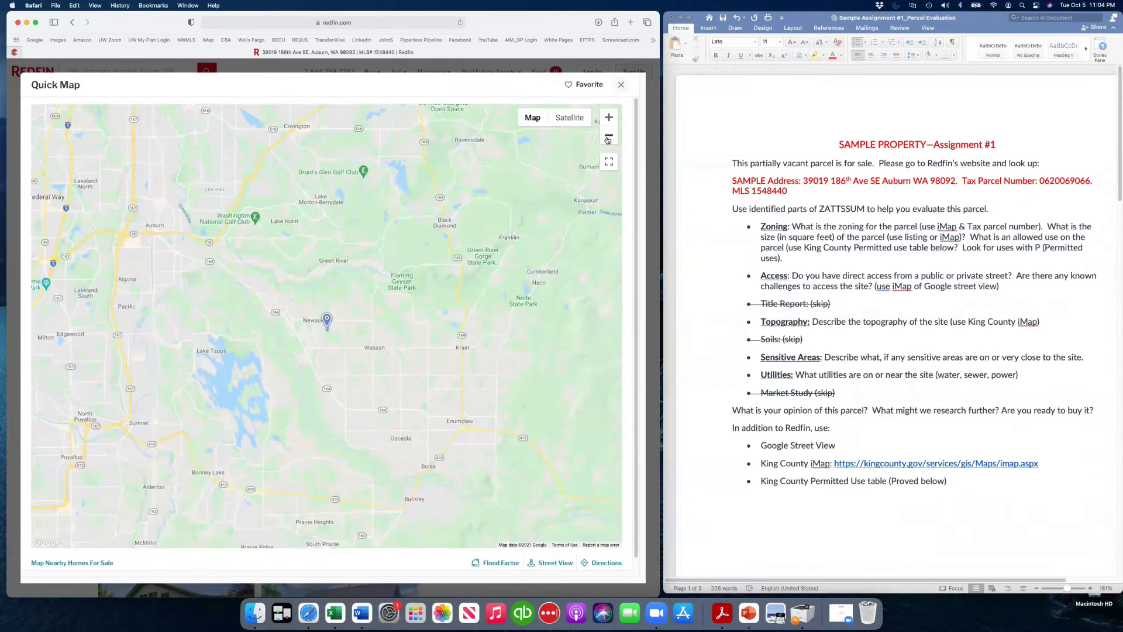
{"action": "left_click", "coordinate": [608, 138]}
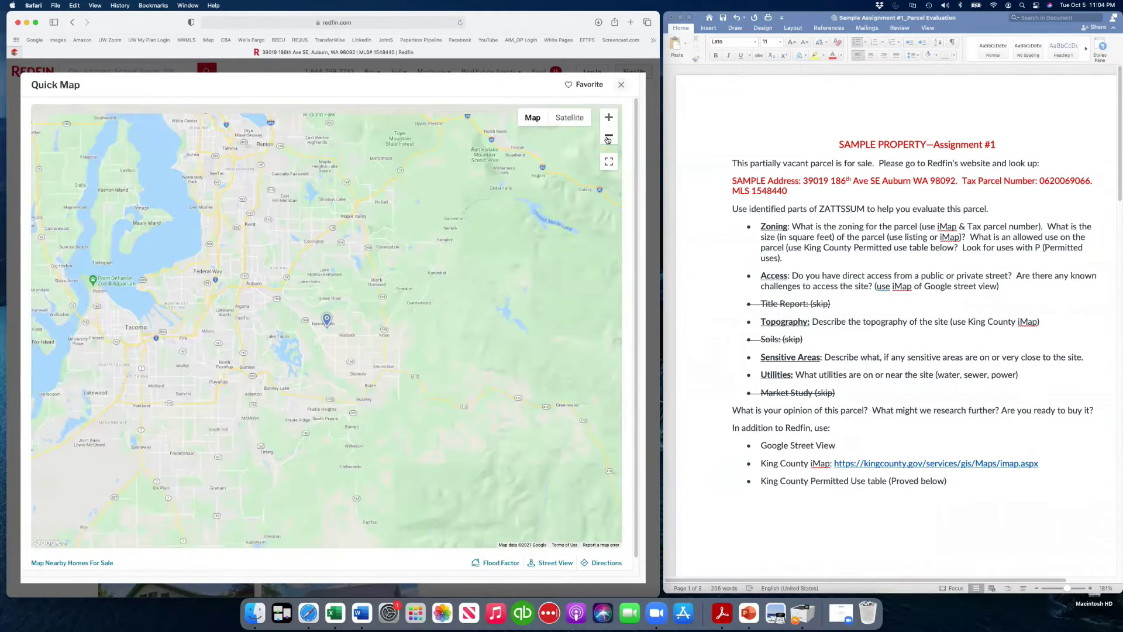
{"action": "left_click", "coordinate": [609, 138]}
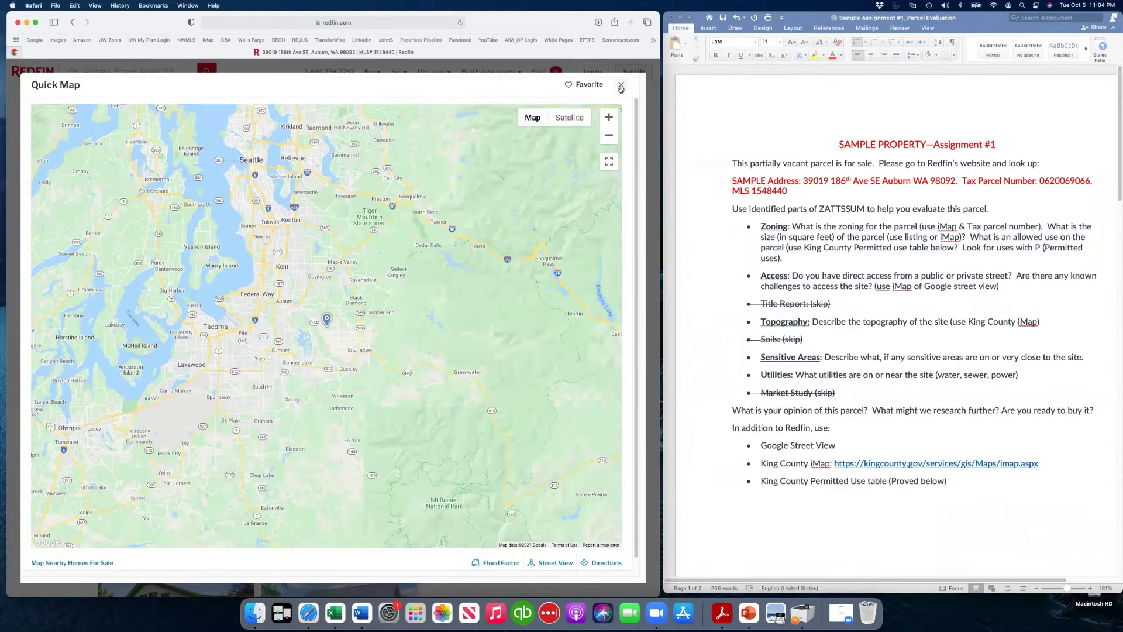
{"action": "left_click", "coordinate": [621, 88]}
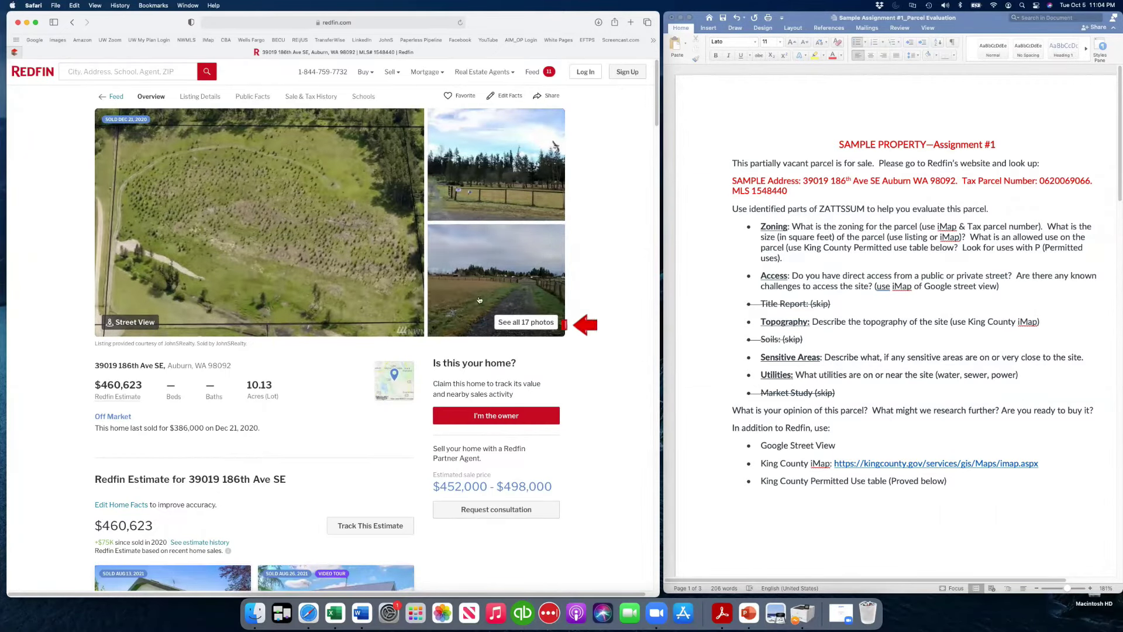
Scroll down the listing and expand the full exterior and lot details
{"action": "scroll", "coordinate": [290, 415], "scroll_direction": "down", "scroll_amount": 5}
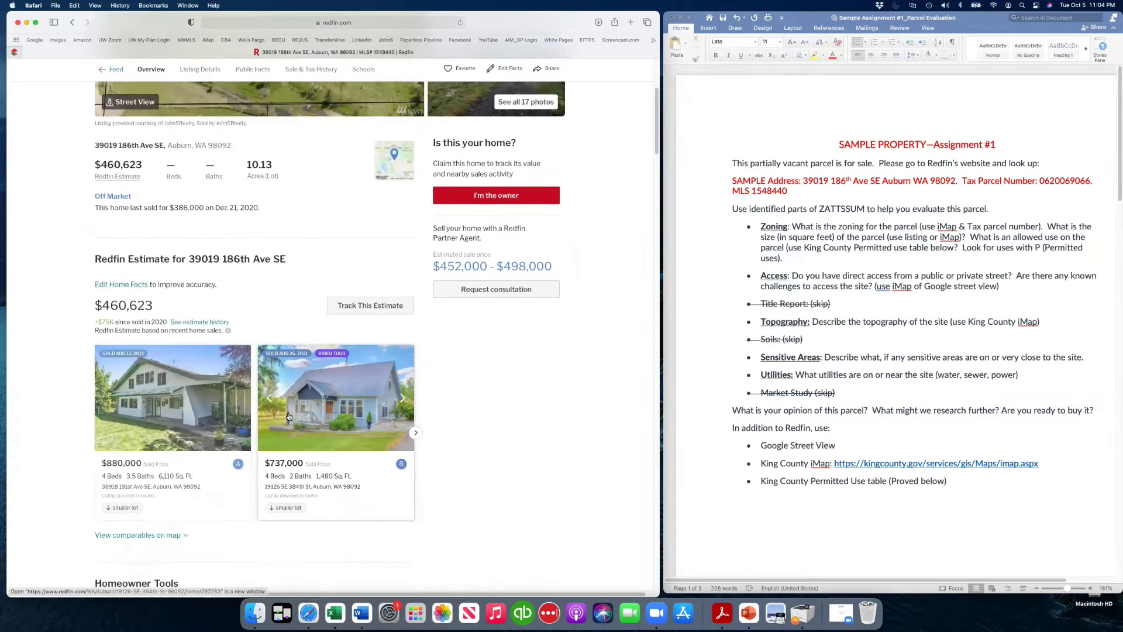
{"action": "scroll", "coordinate": [289, 416], "scroll_direction": "down", "scroll_amount": 4}
{"action": "scroll", "coordinate": [290, 425], "scroll_direction": "down", "scroll_amount": 5}
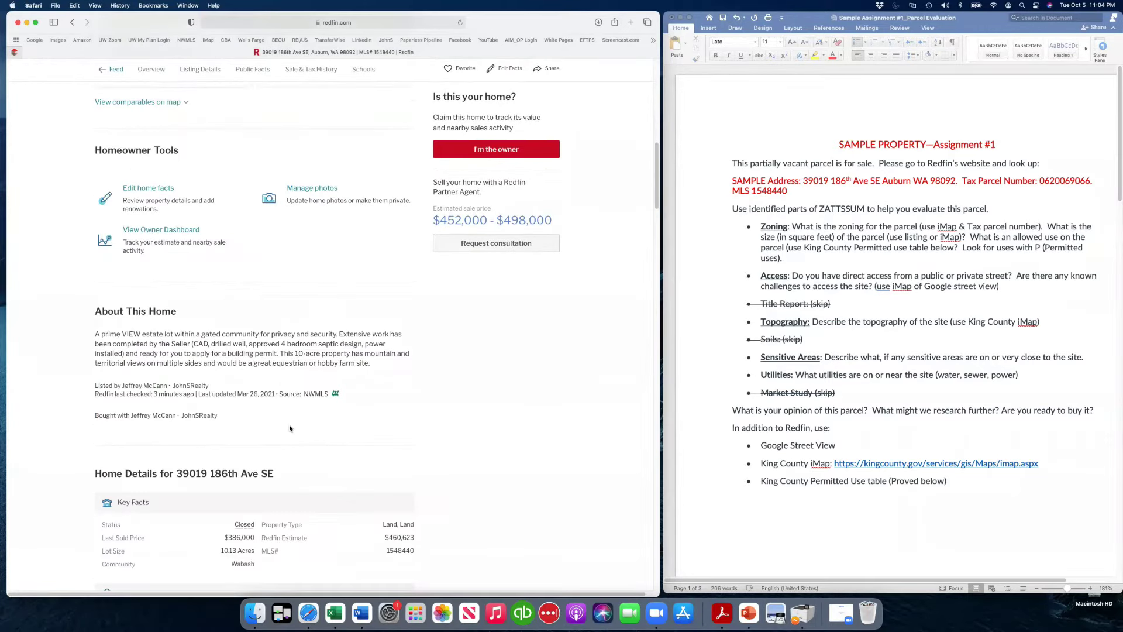
{"action": "scroll", "coordinate": [289, 428], "scroll_direction": "down", "scroll_amount": 3}
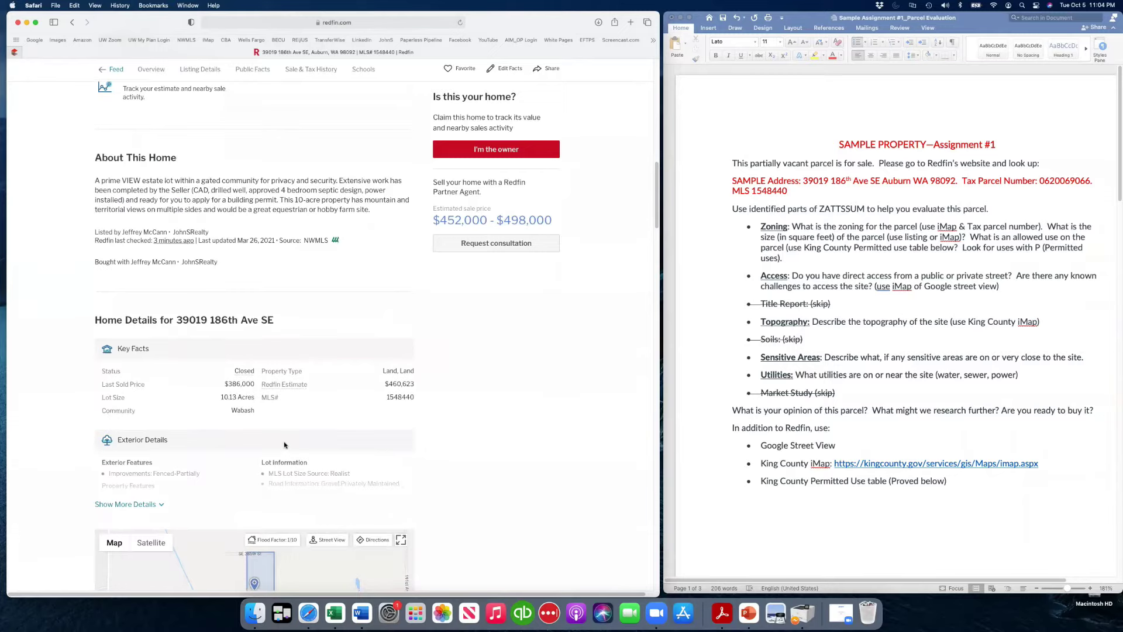
{"action": "left_click", "coordinate": [140, 503]}
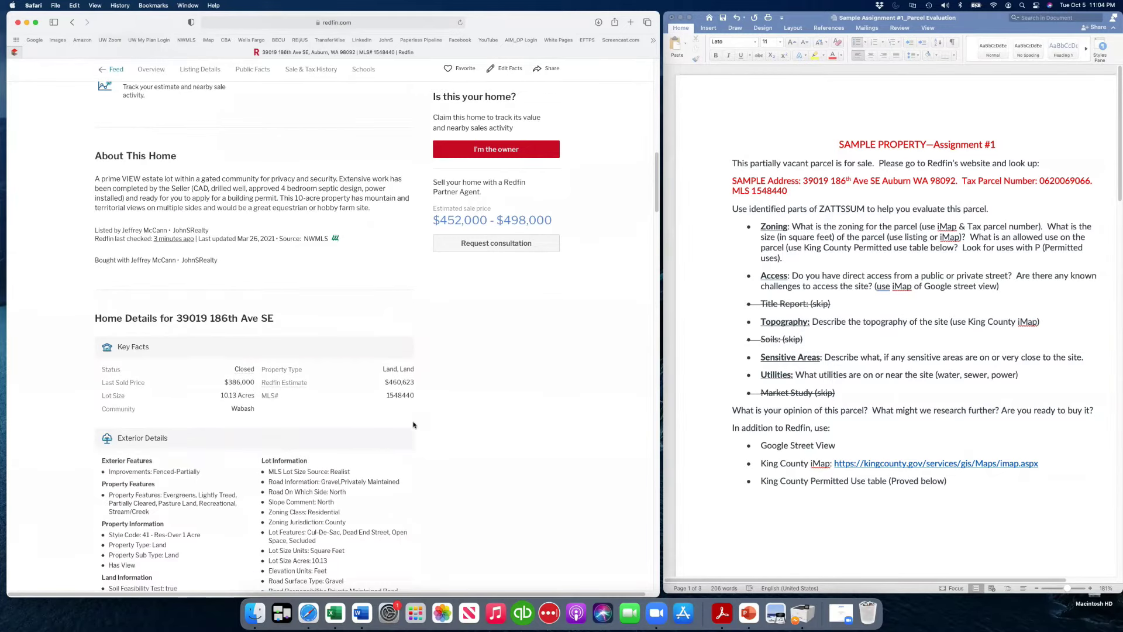
Highlight the Utility Information list: private drilled well, no sewer, connected electricity
{"action": "scroll", "coordinate": [413, 425], "scroll_direction": "down", "scroll_amount": 2}
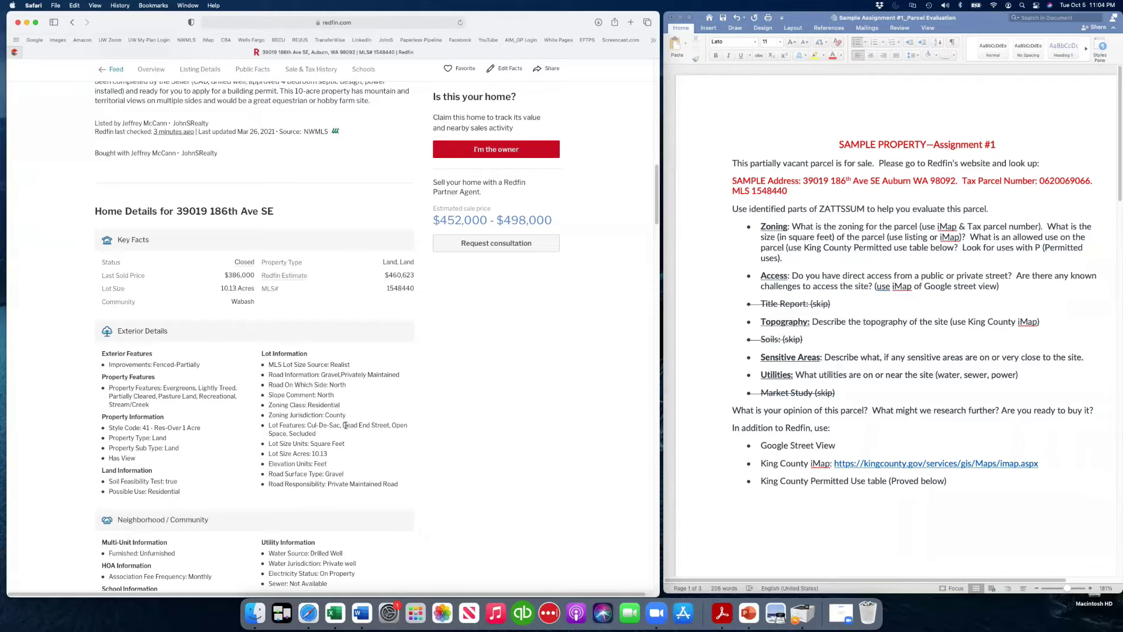
{"action": "scroll", "coordinate": [345, 425], "scroll_direction": "down", "scroll_amount": 3}
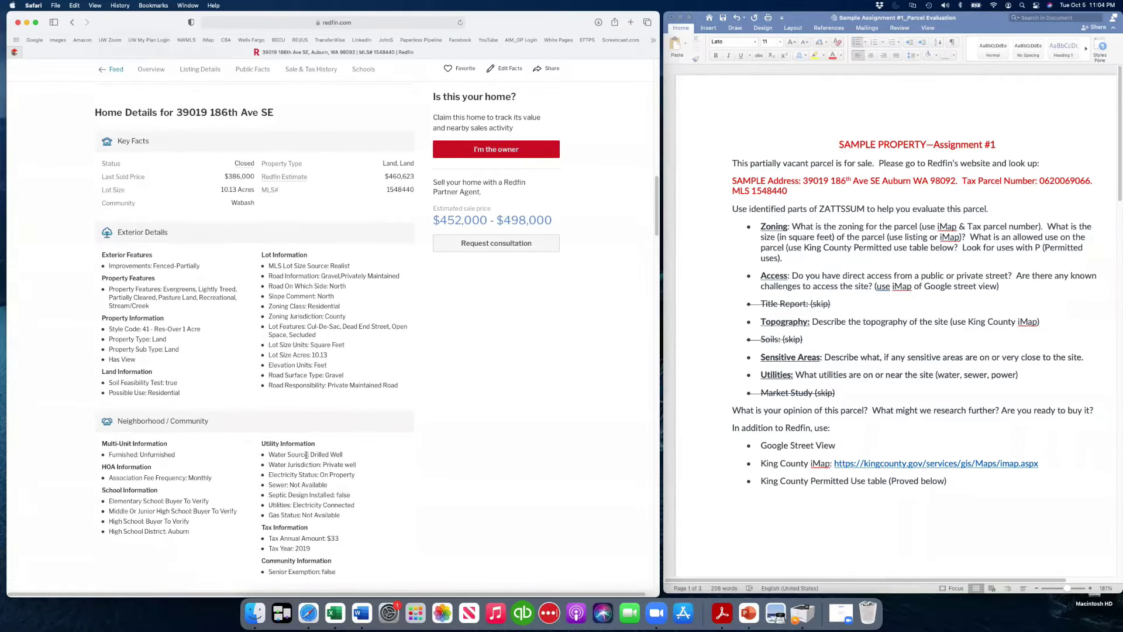
{"action": "mouse_move", "coordinate": [321, 429]}
{"action": "left_mouse_down"}
{"action": "mouse_move", "coordinate": [282, 427]}
{"action": "mouse_move", "coordinate": [323, 514]}
{"action": "mouse_move", "coordinate": [303, 419]}
{"action": "left_mouse_up"}
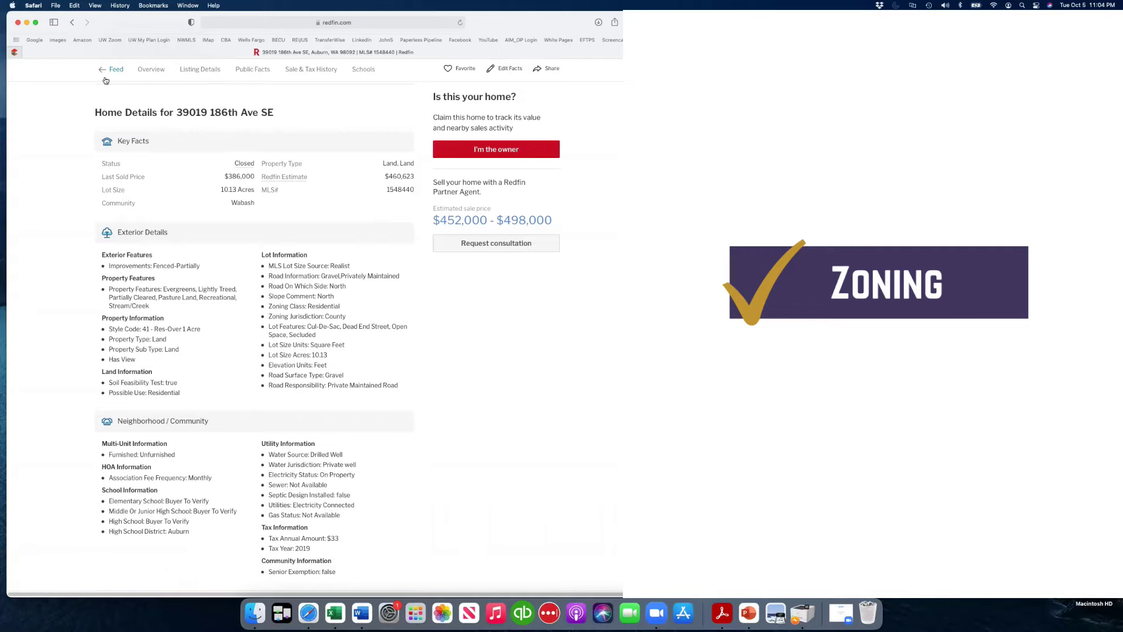
{"action": "left_click", "coordinate": [56, 7]}
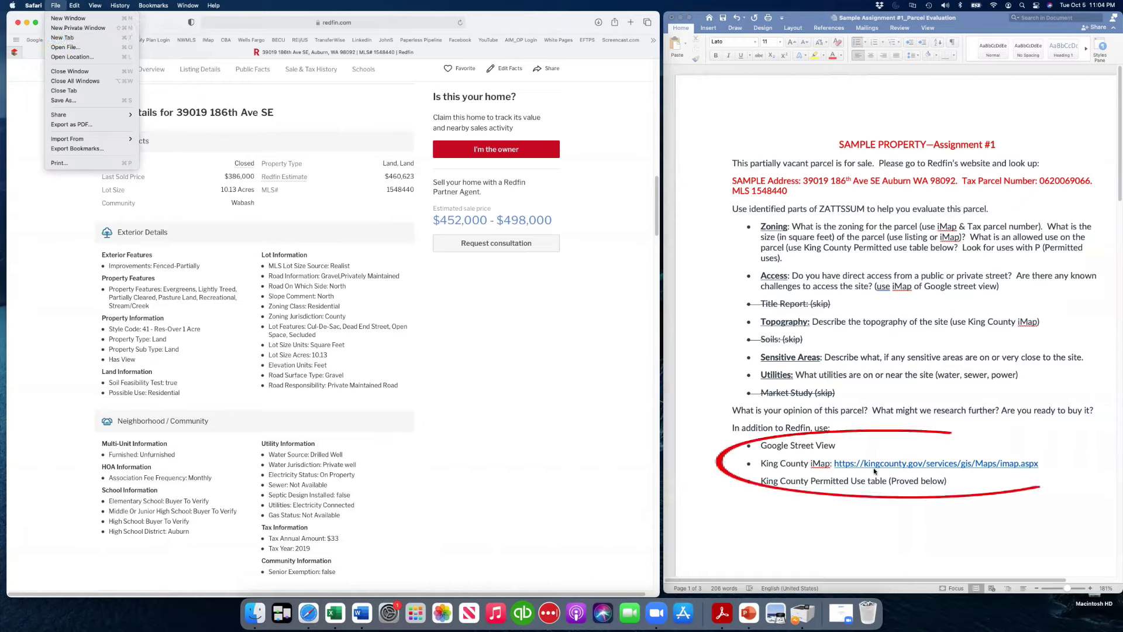
Open the King County iMap page from the assignment link, then launch and close the map
{"action": "left_click", "coordinate": [894, 464]}
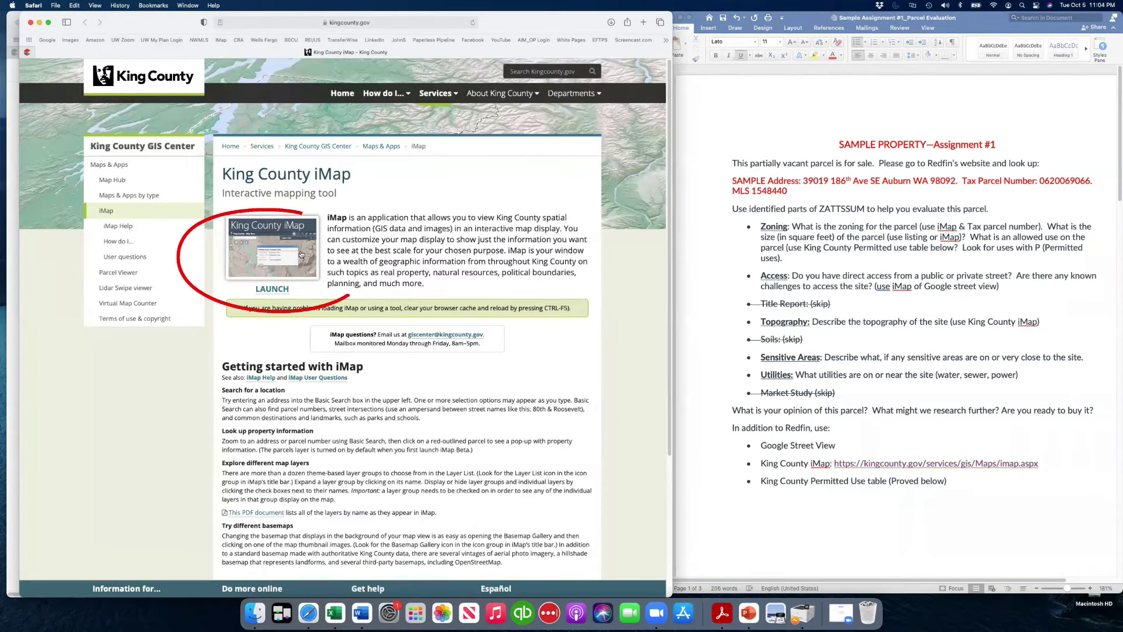
{"action": "left_click", "coordinate": [280, 259]}
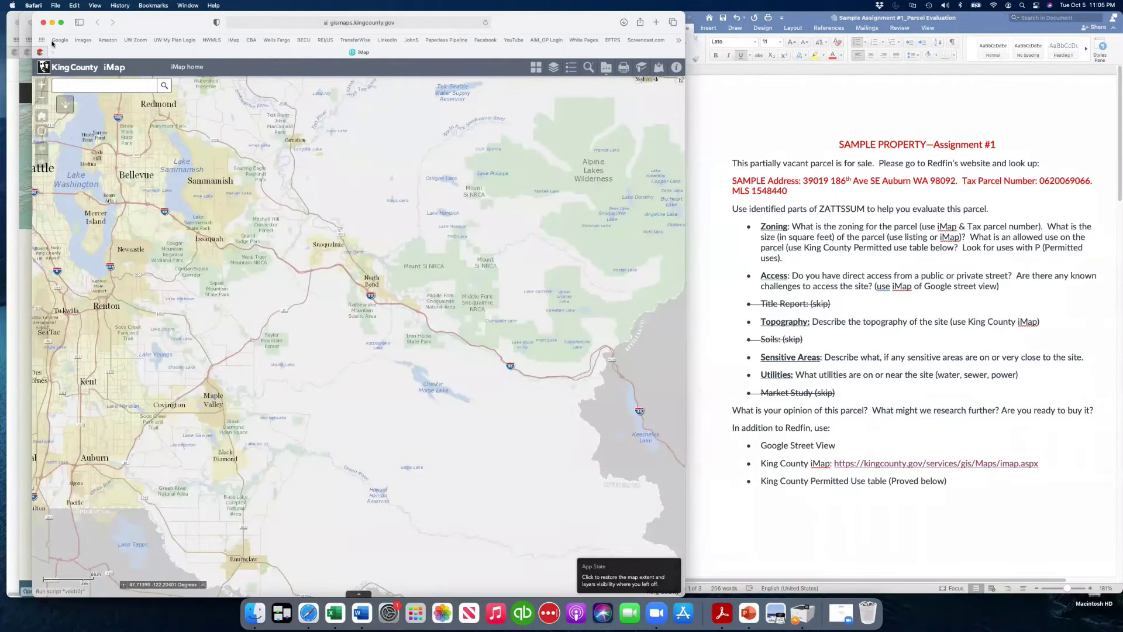
{"action": "left_click", "coordinate": [42, 22]}
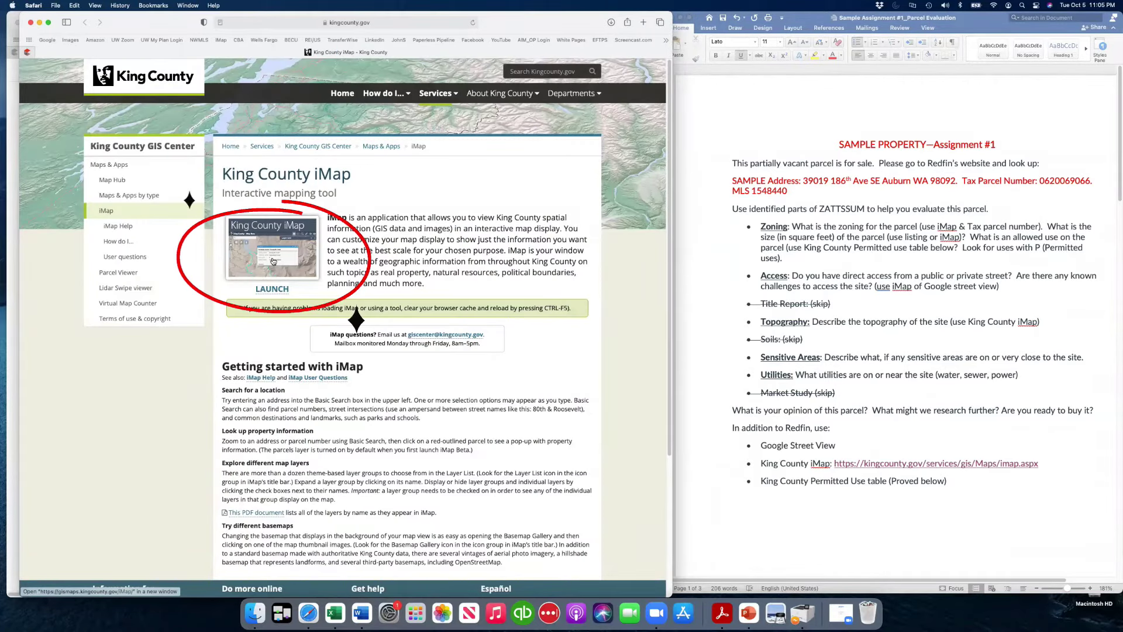
{"action": "left_click", "coordinate": [275, 289]}
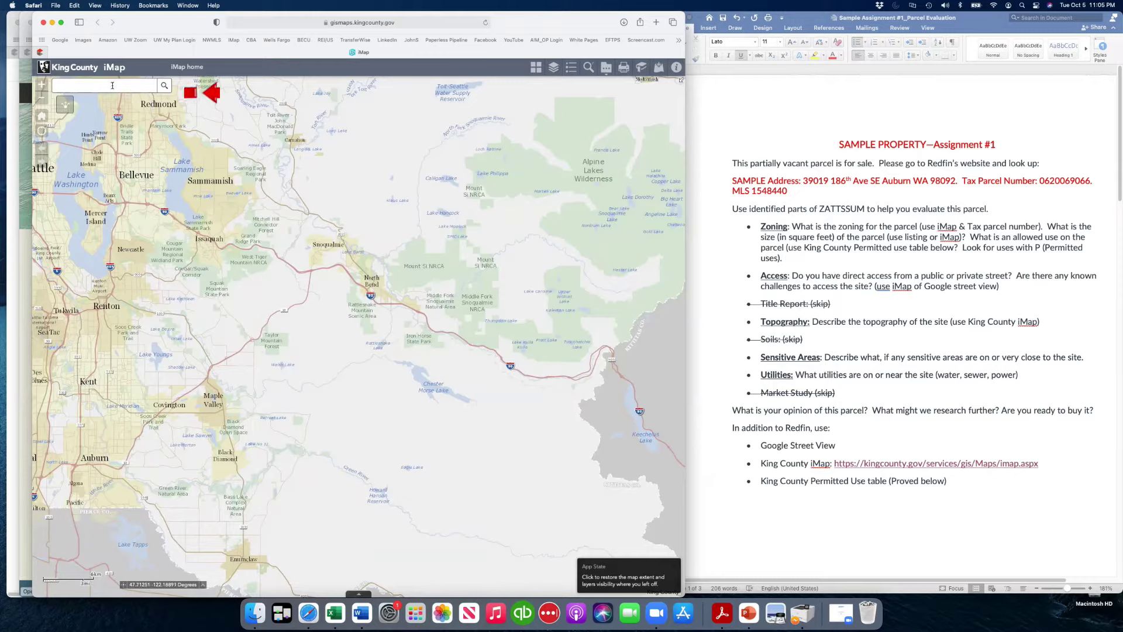
{"action": "left_click", "coordinate": [1041, 183]}
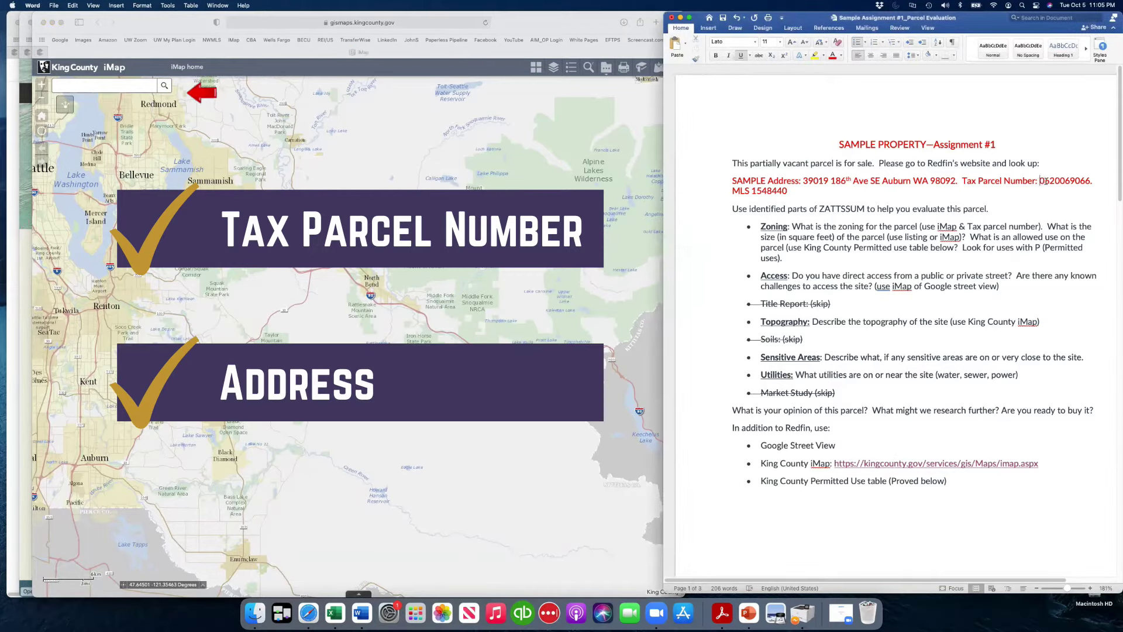
{"action": "left_click_drag", "start_coordinate": [1041, 181], "coordinate": [1090, 181]}
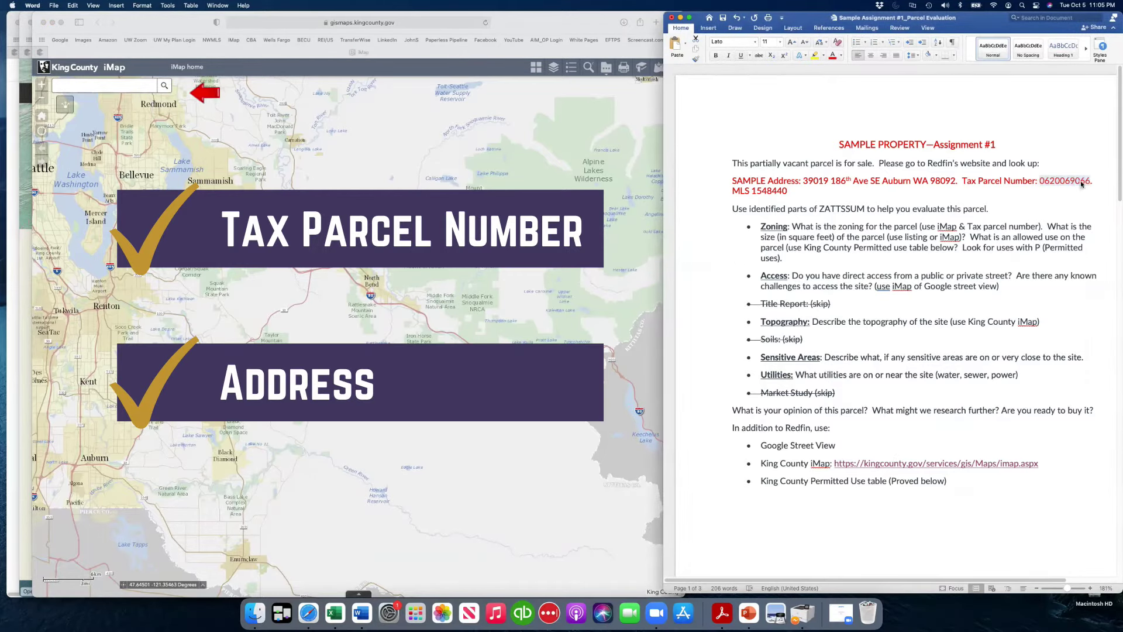
{"action": "right_click", "coordinate": [1083, 184]}
{"action": "left_click", "coordinate": [1007, 198]}
{"action": "left_click", "coordinate": [119, 89]}
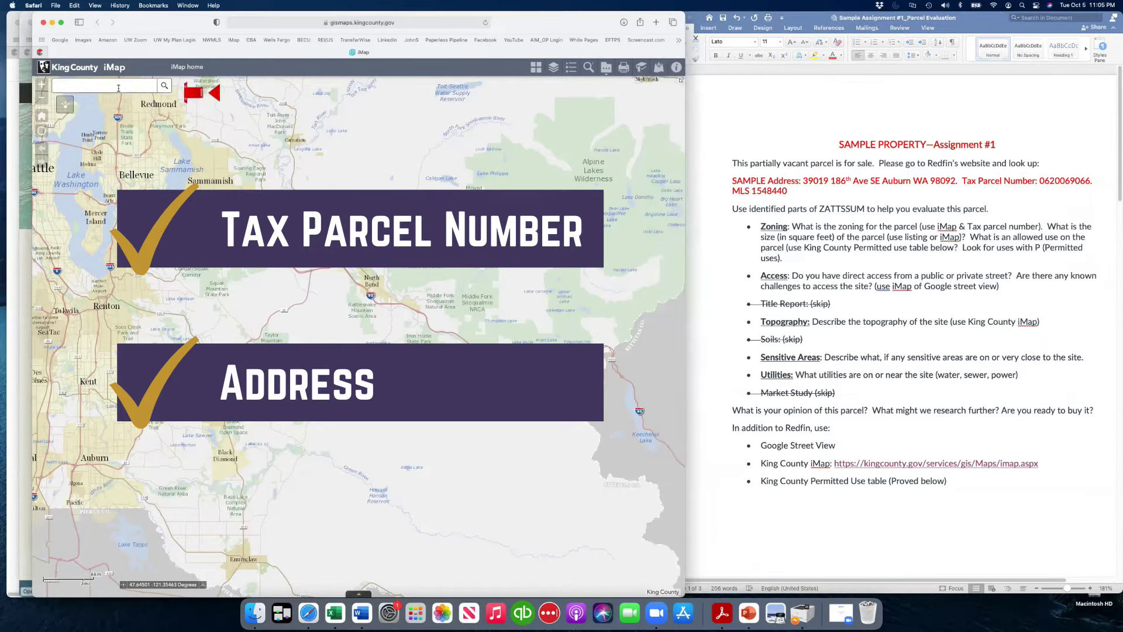
{"action": "right_click", "coordinate": [118, 88]}
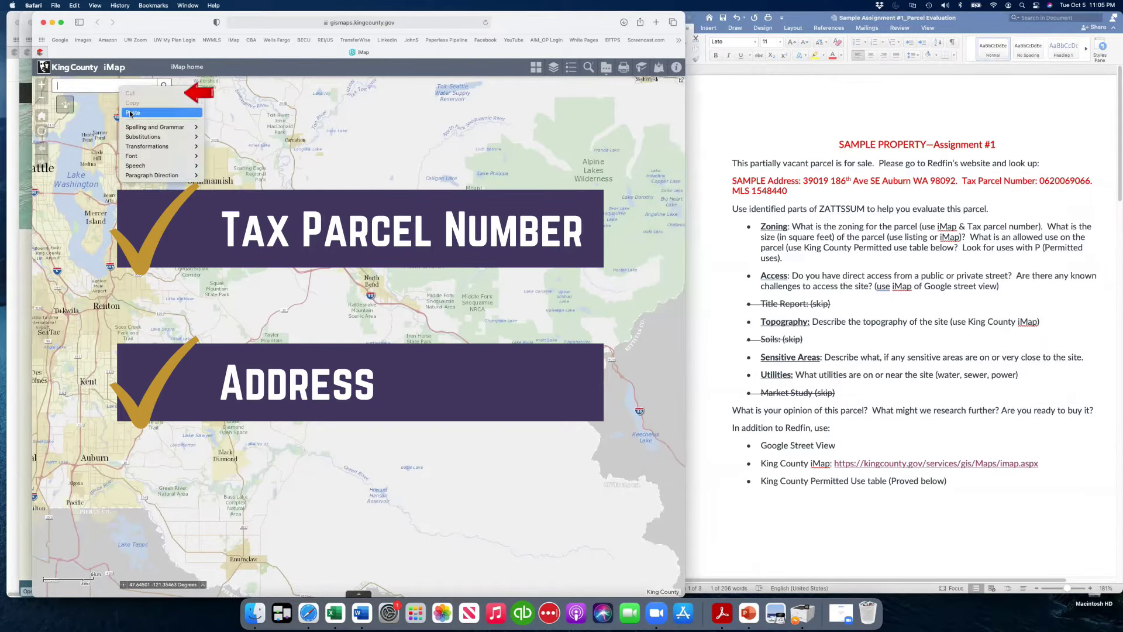
{"action": "left_click", "coordinate": [130, 113]}
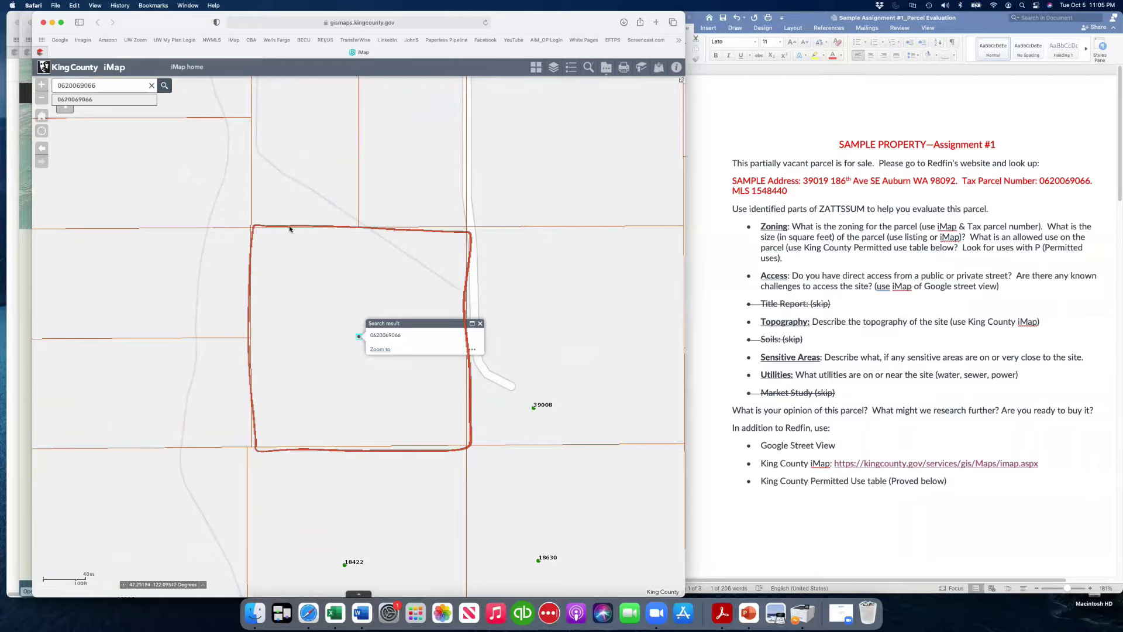
Compare the parcel across aerial basemaps from 2019, 2017, 2015, 2007 and 2000
{"action": "left_click", "coordinate": [541, 68]}
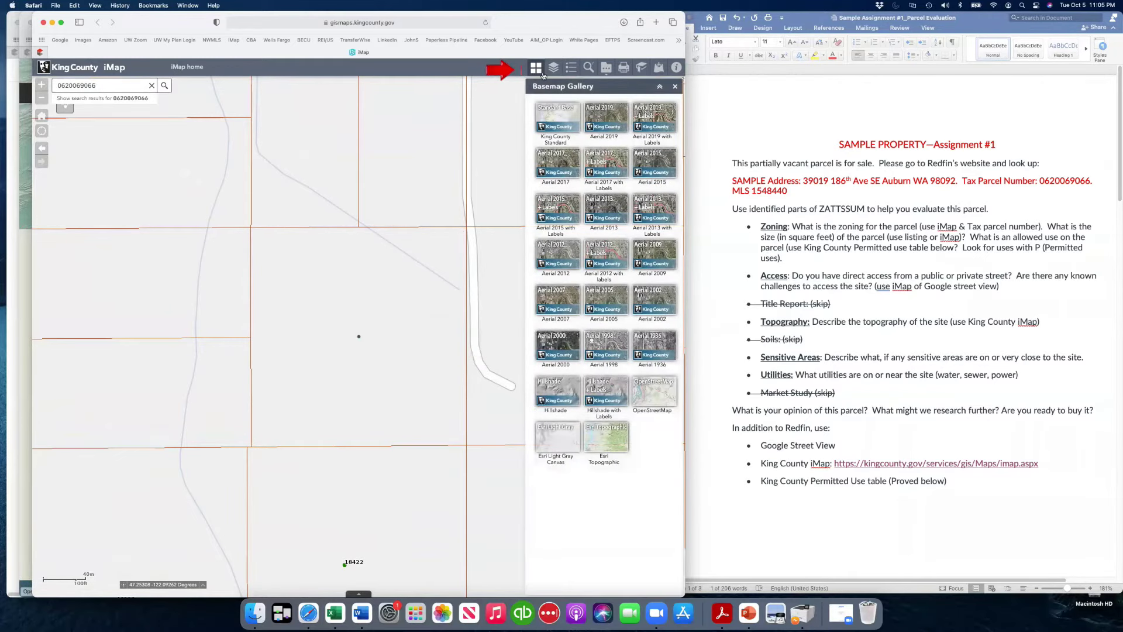
{"action": "left_click", "coordinate": [602, 119]}
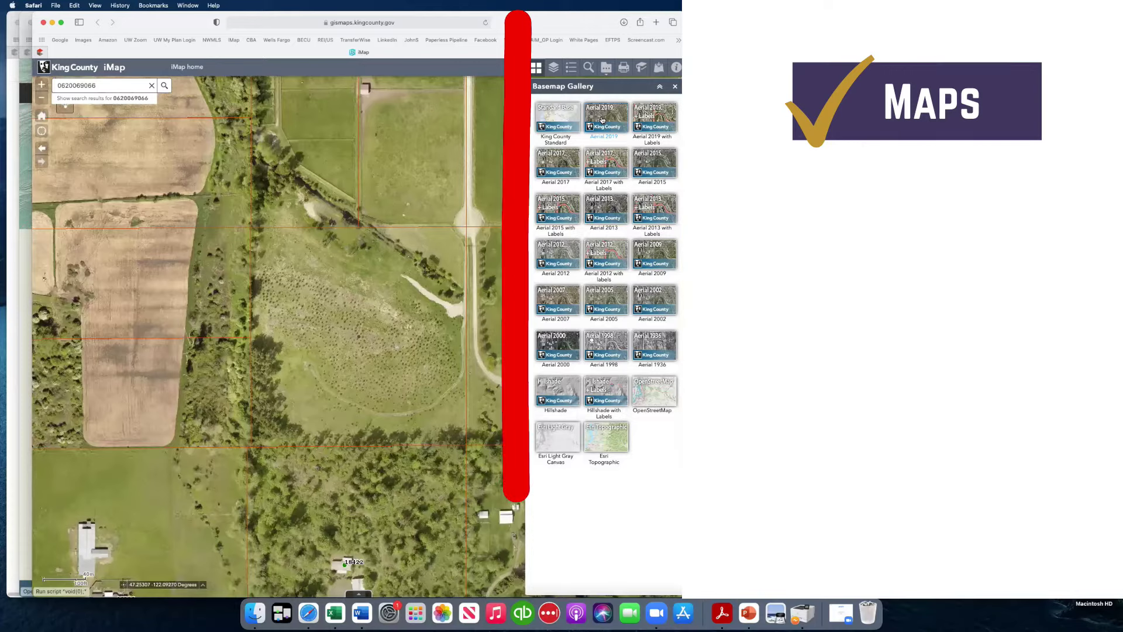
{"action": "left_click", "coordinate": [652, 120]}
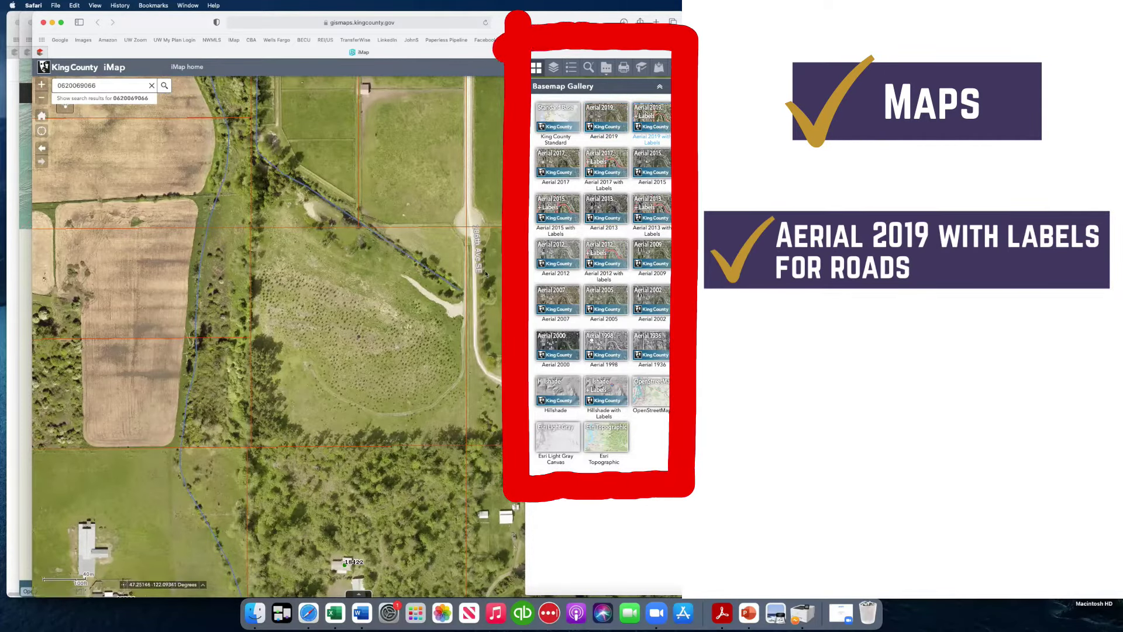
{"action": "left_click", "coordinate": [562, 171]}
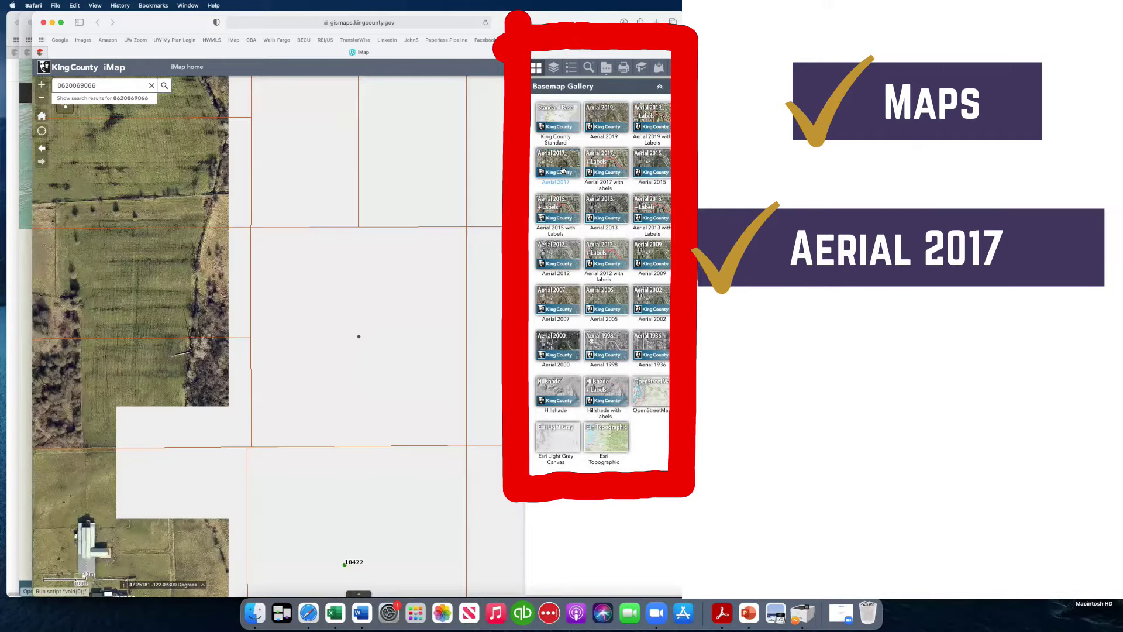
{"action": "left_click", "coordinate": [560, 211]}
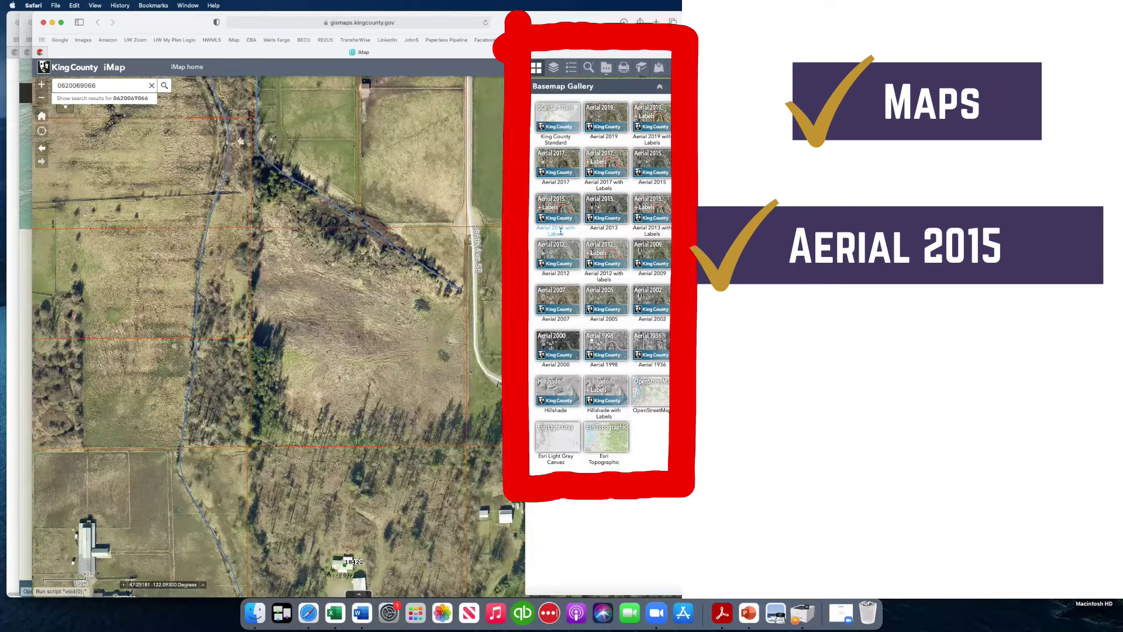
{"action": "left_click", "coordinate": [560, 304]}
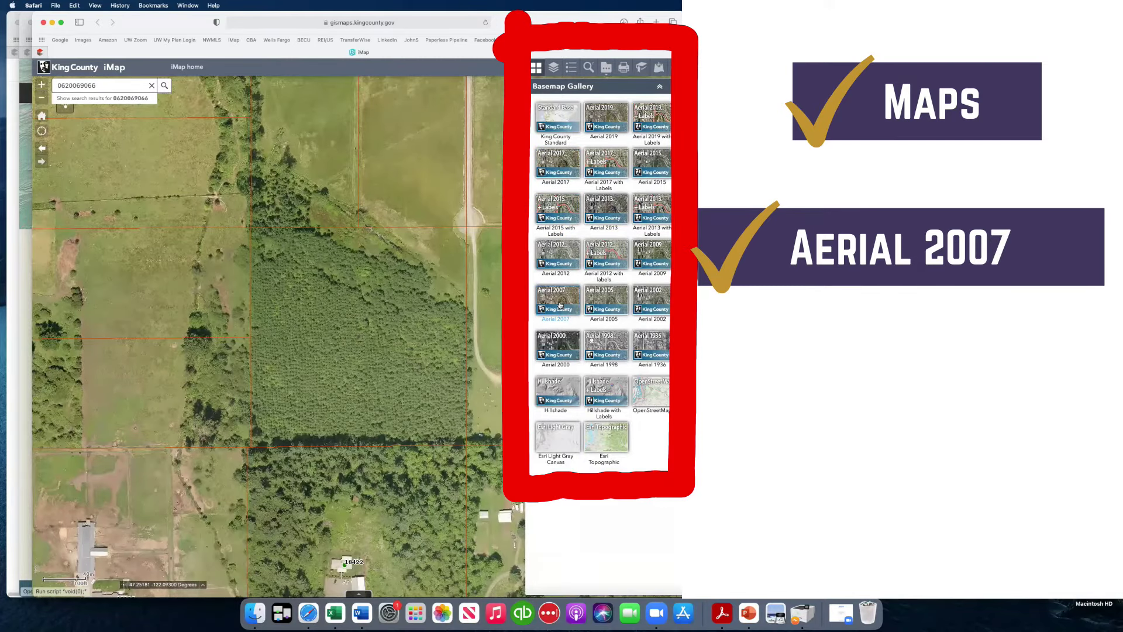
{"action": "left_click", "coordinate": [559, 344]}
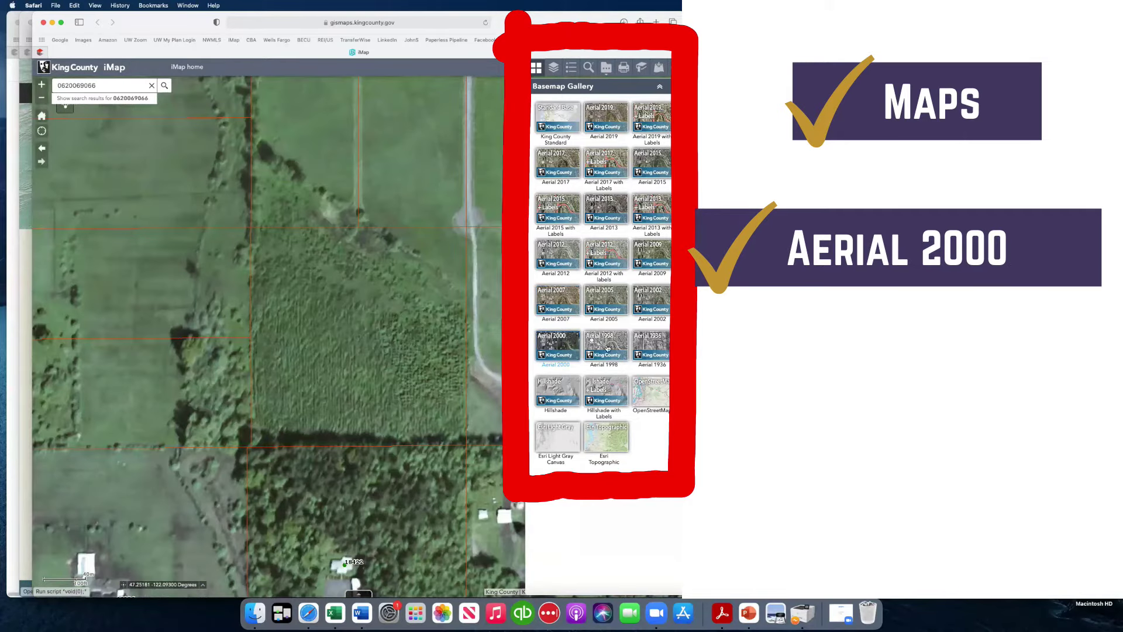
Return to Aerial 2019 and open the parcel's Assessor's Report
{"action": "left_click", "coordinate": [613, 114]}
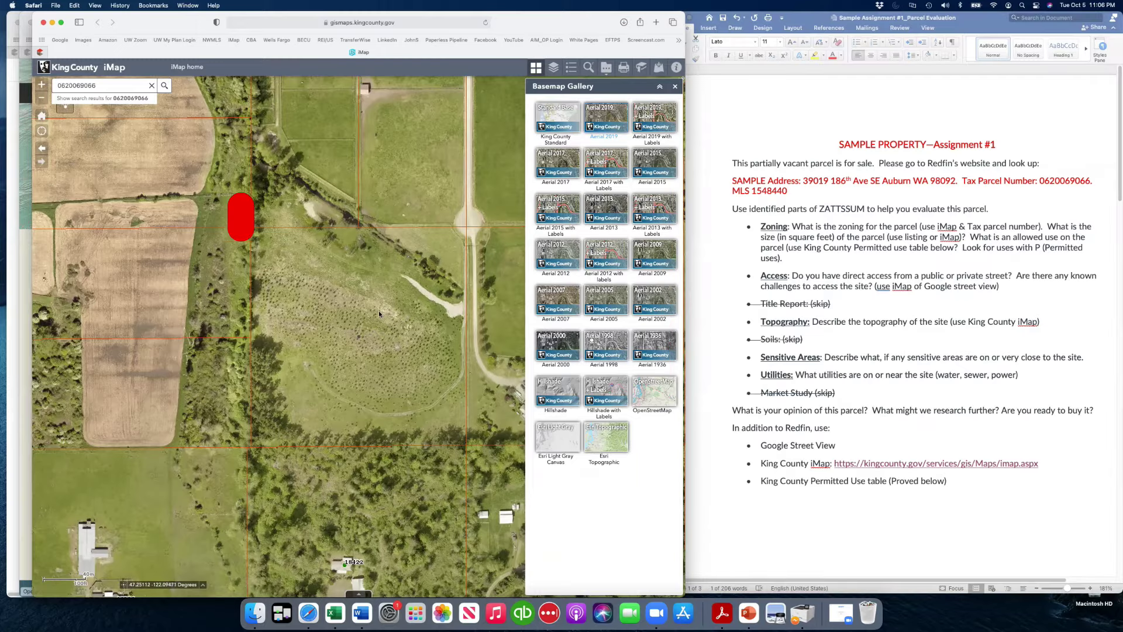
{"action": "left_click", "coordinate": [378, 311]}
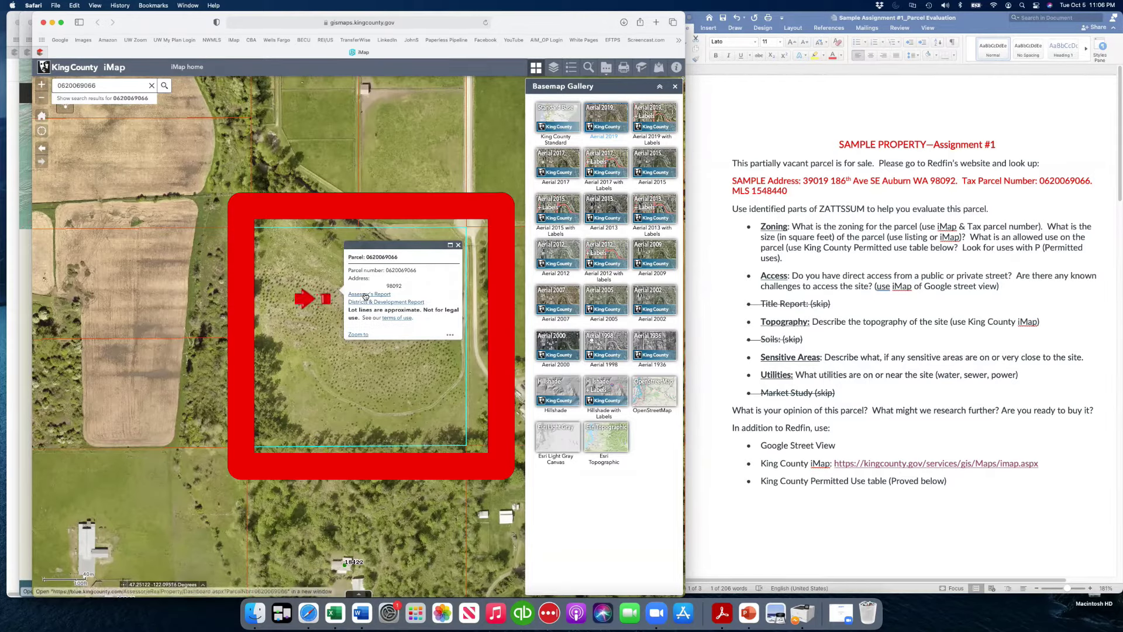
{"action": "left_click", "coordinate": [365, 295]}
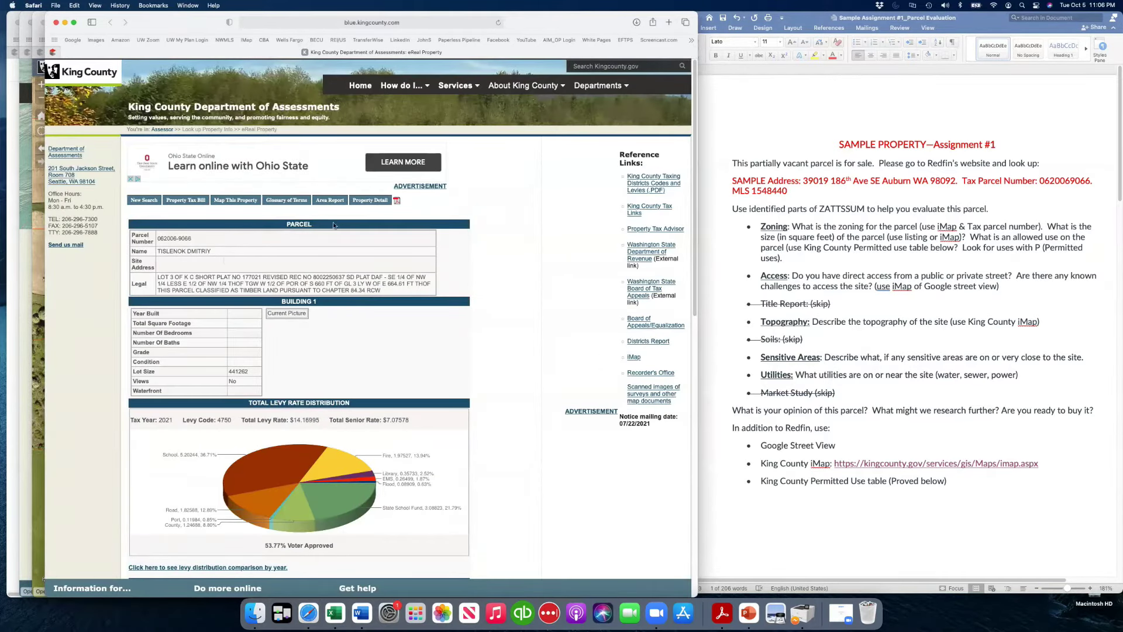
Open the parcel's Property Detail and highlight the A10 zoning value in Land Data
{"action": "left_click", "coordinate": [361, 202]}
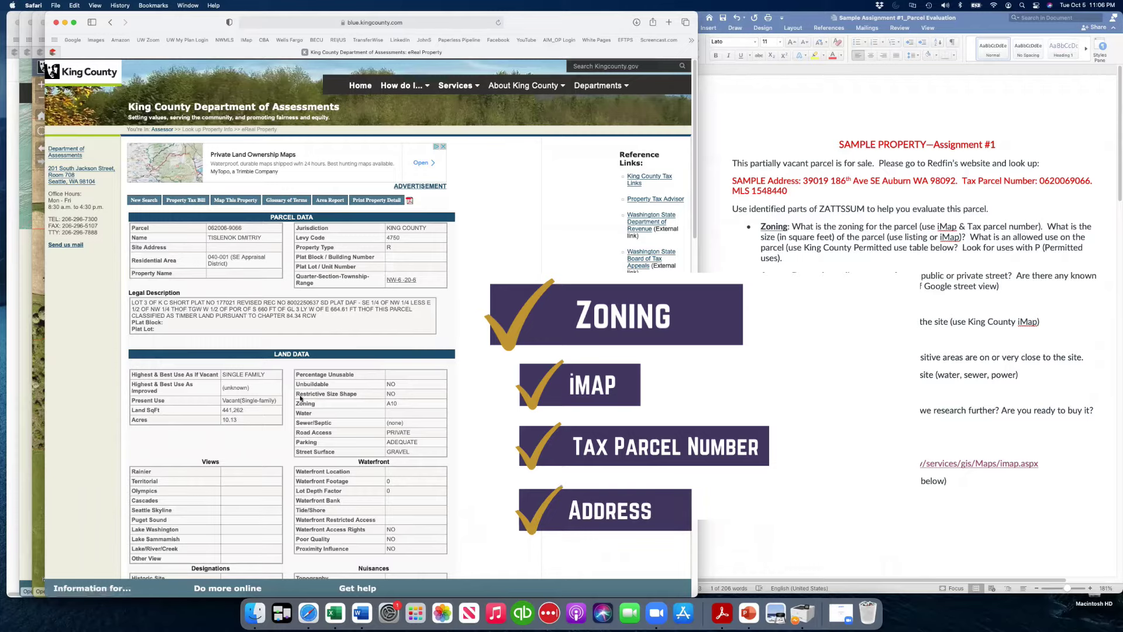
{"action": "left_click_drag", "start_coordinate": [296, 402], "coordinate": [416, 406]}
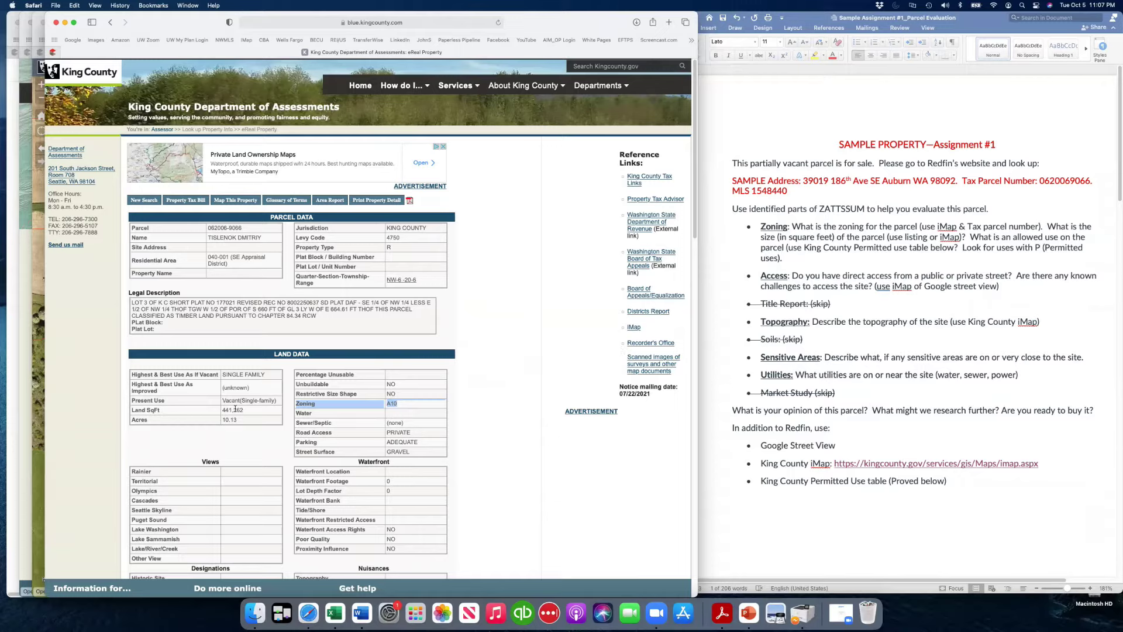
{"action": "mouse_move", "coordinate": [252, 398]}
{"action": "left_mouse_down"}
{"action": "mouse_move", "coordinate": [188, 416]}
{"action": "mouse_move", "coordinate": [286, 416]}
{"action": "mouse_move", "coordinate": [266, 399]}
{"action": "left_mouse_up"}
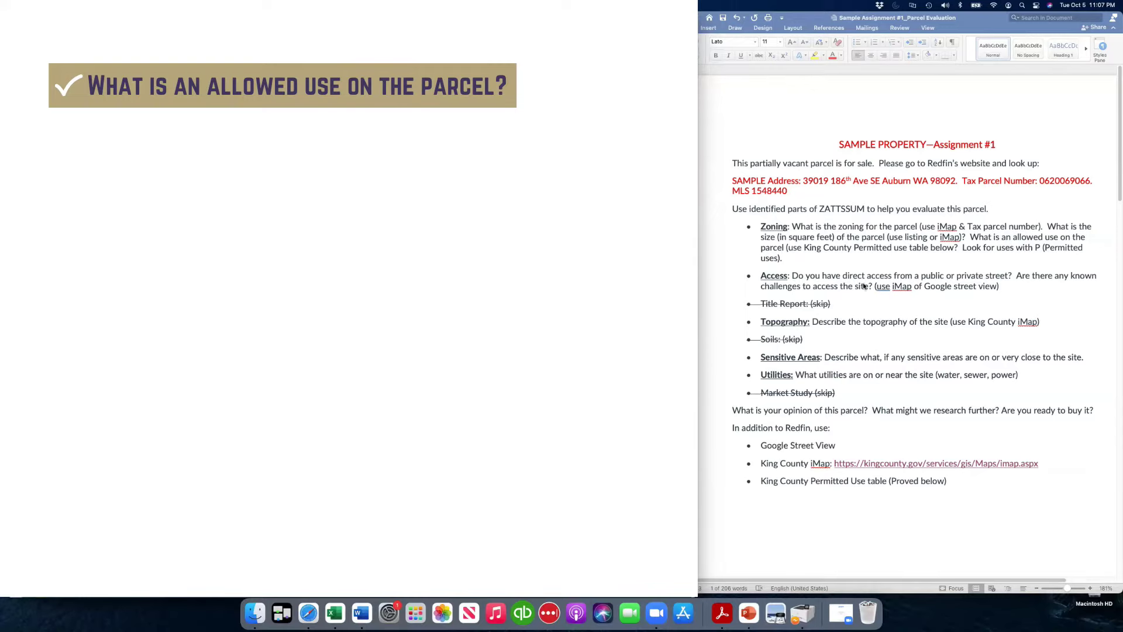
Scroll the Word assignment down to the Residential land uses table (21A.08.030)
{"action": "scroll", "coordinate": [866, 304], "scroll_direction": "down", "scroll_amount": 10}
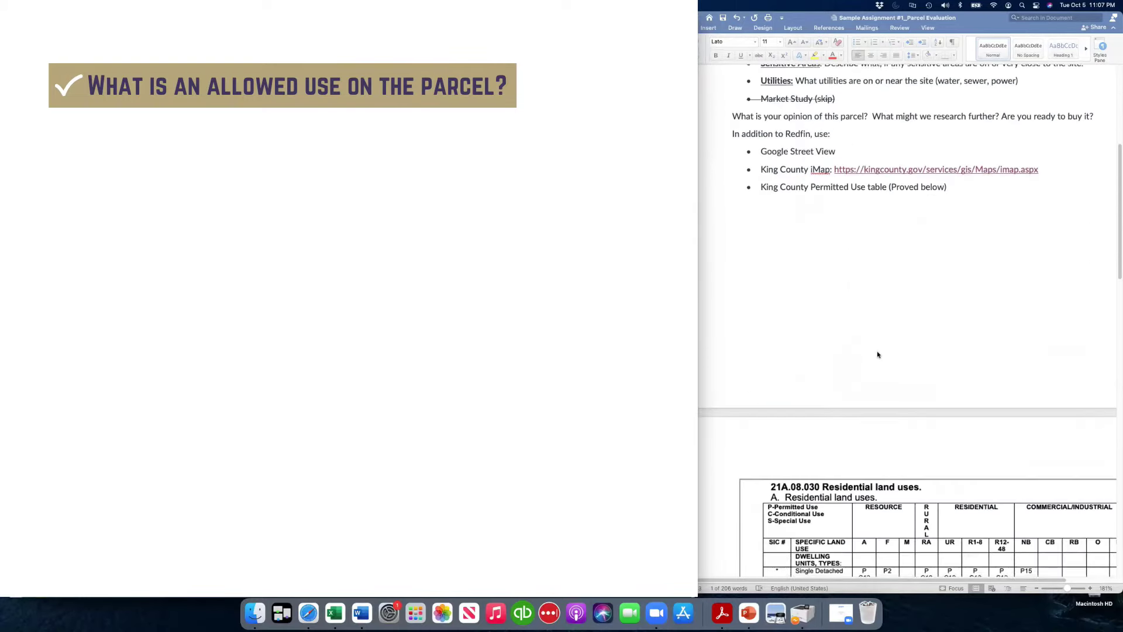
{"action": "scroll", "coordinate": [878, 354], "scroll_direction": "down", "scroll_amount": 10}
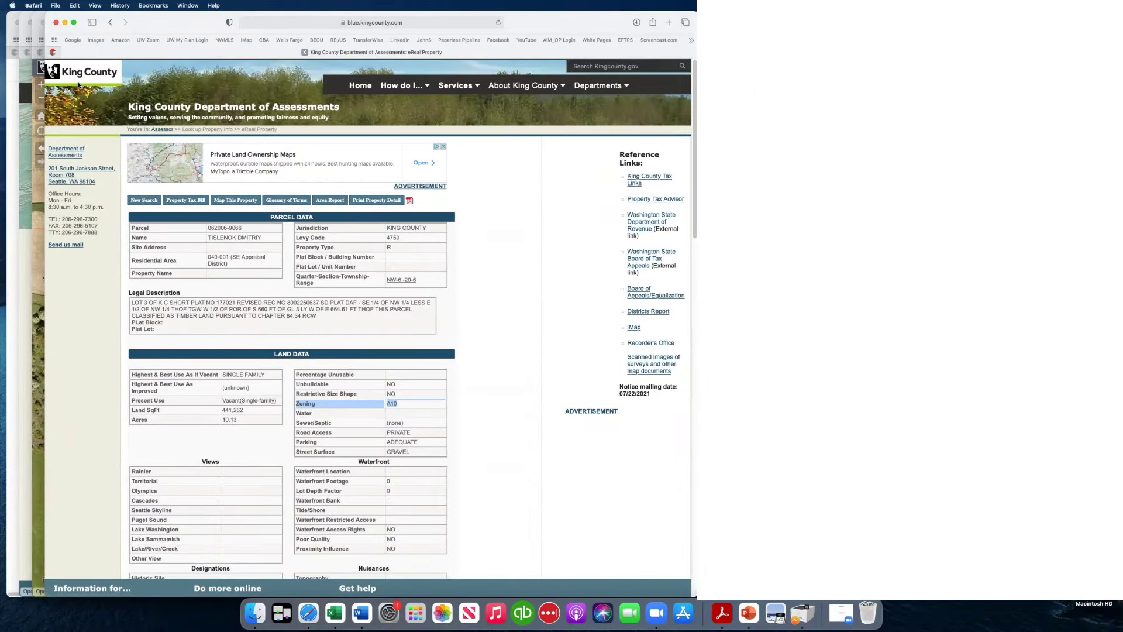
Zoom out from the parcel, pan the Standard basemap to view access roads, then return to Aerial 2019
{"action": "left_click", "coordinate": [35, 262]}
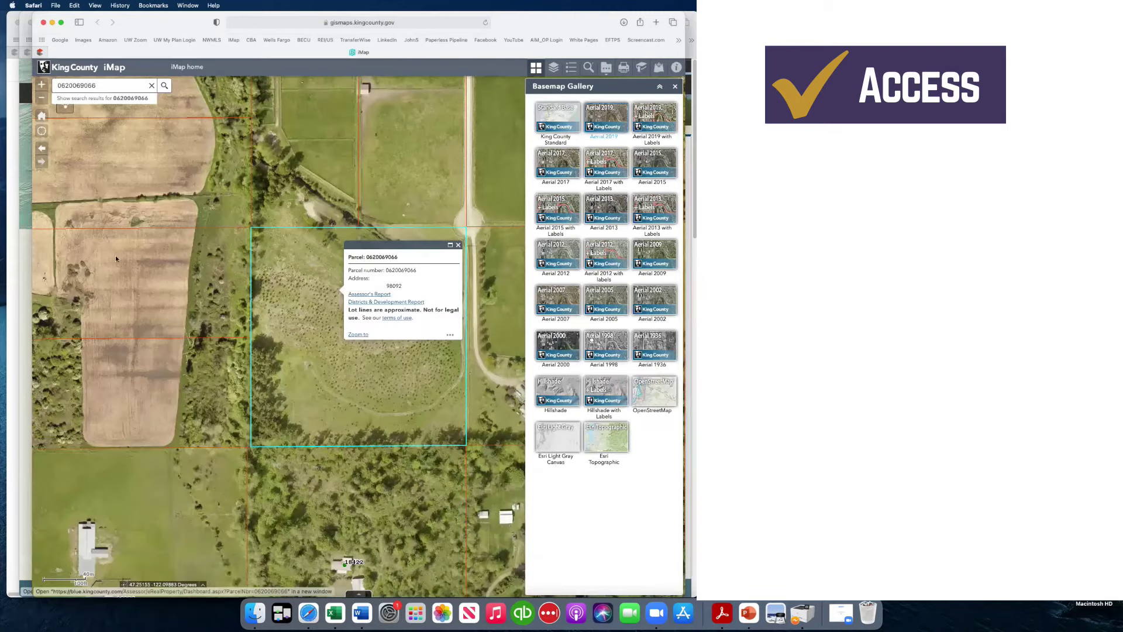
{"action": "left_click", "coordinate": [43, 100]}
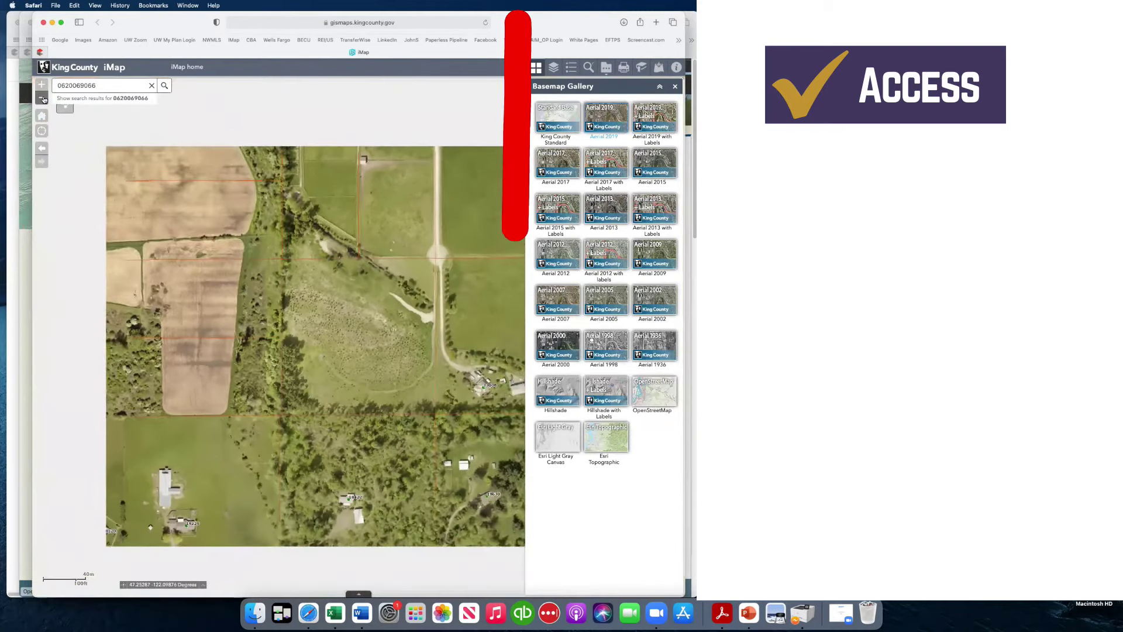
{"action": "left_click", "coordinate": [44, 99]}
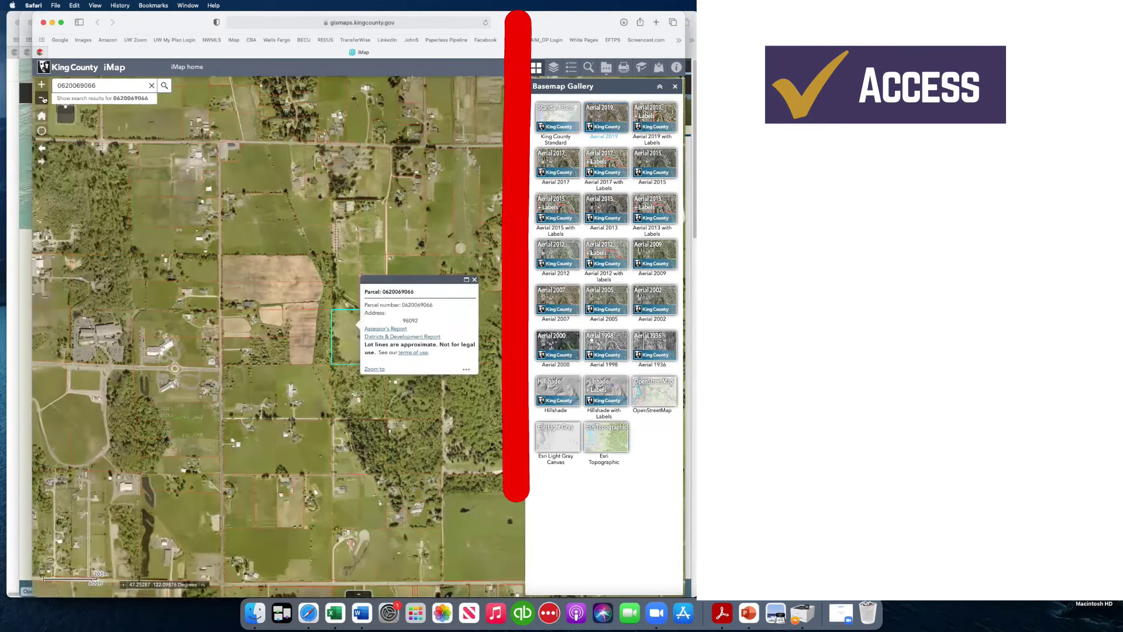
{"action": "left_click", "coordinate": [476, 282]}
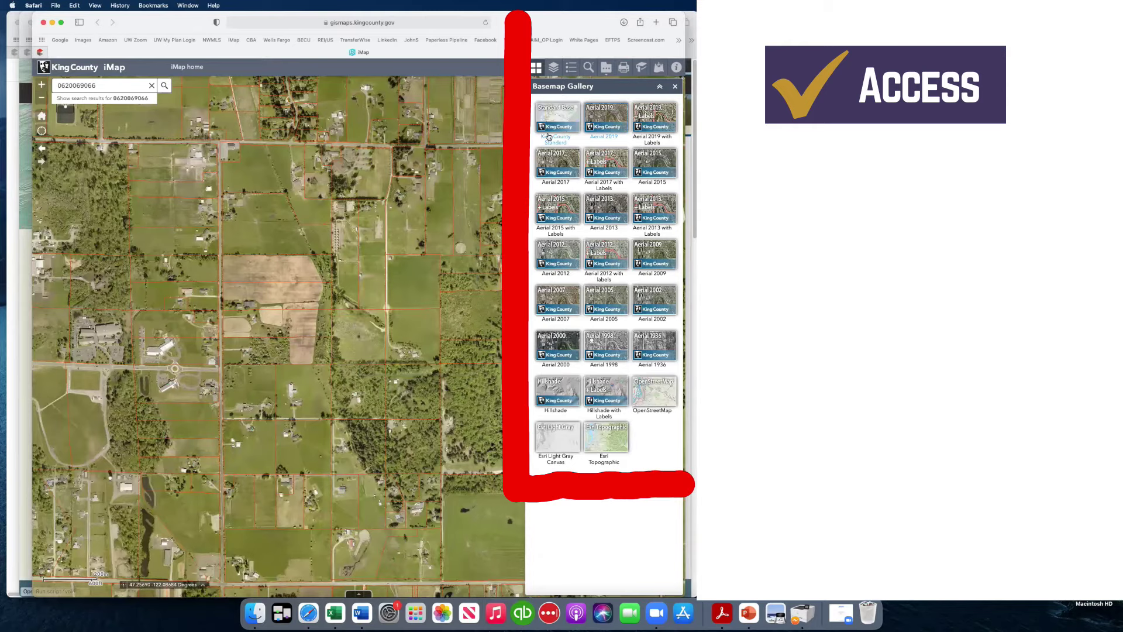
{"action": "left_click", "coordinate": [564, 124]}
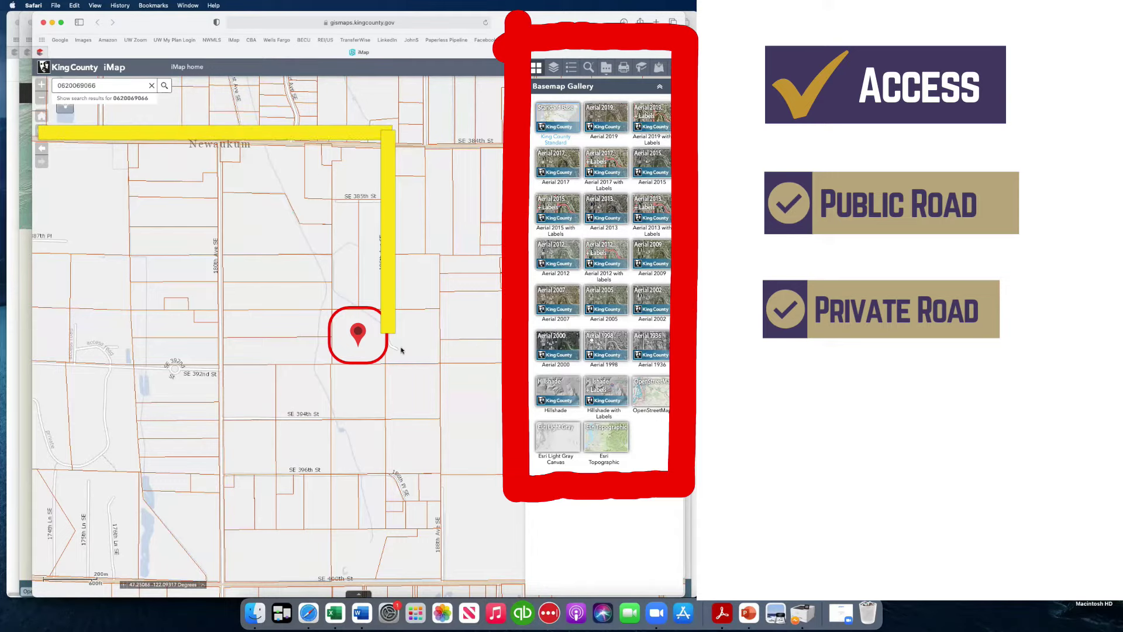
{"action": "left_click_drag", "start_coordinate": [459, 464], "coordinate": [353, 414]}
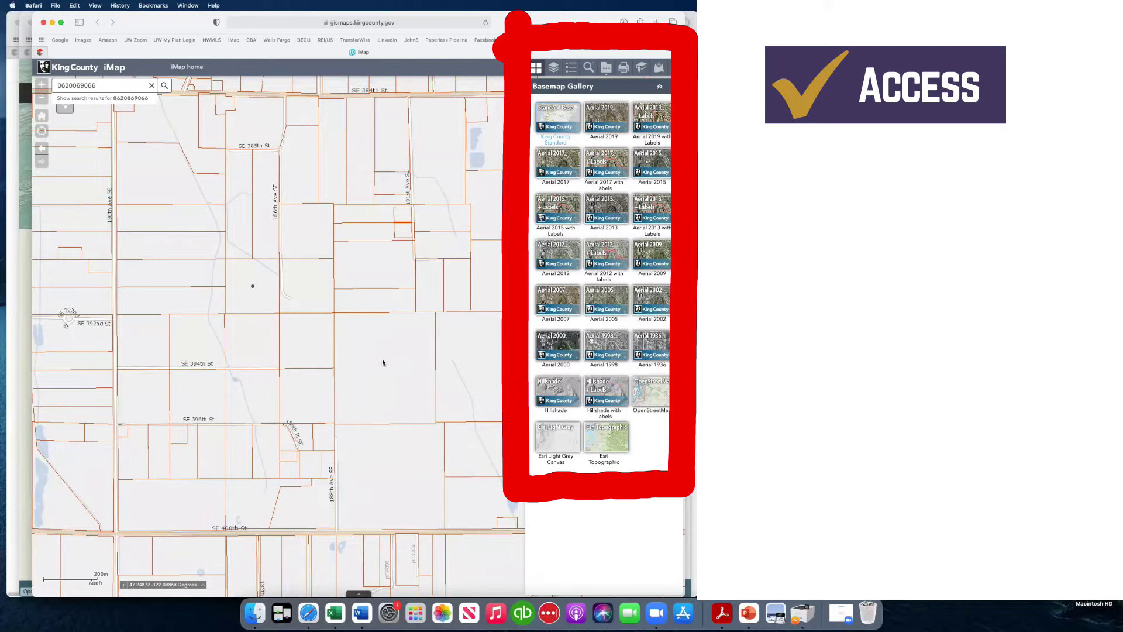
{"action": "left_click", "coordinate": [606, 117]}
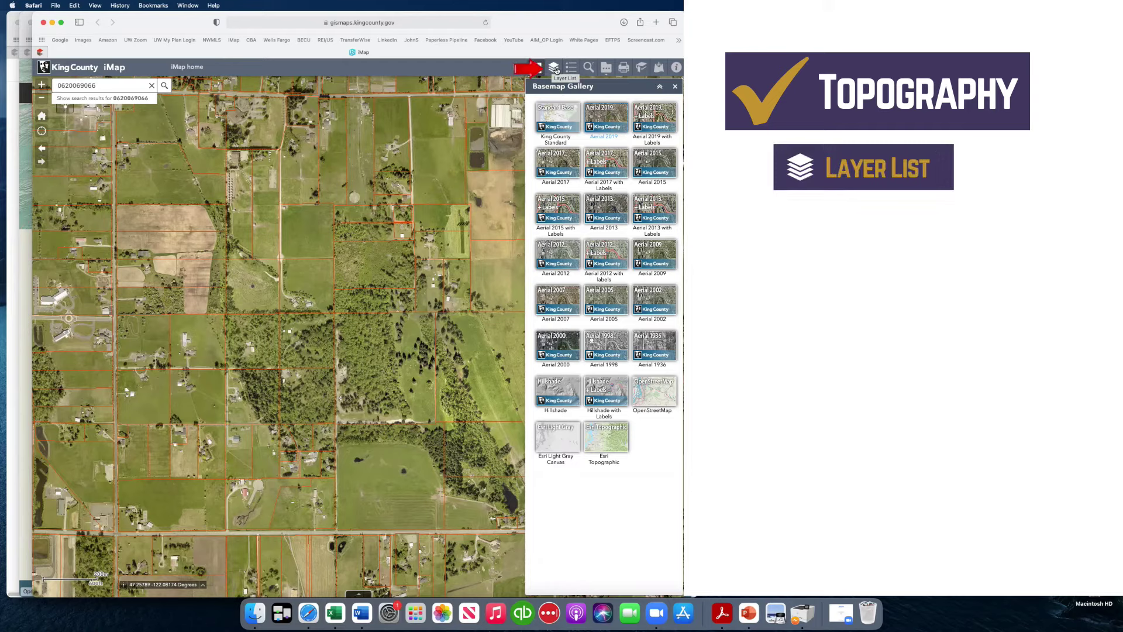
Turn on the Elevation Contours layer and zoom in on the map
{"action": "left_click", "coordinate": [556, 70]}
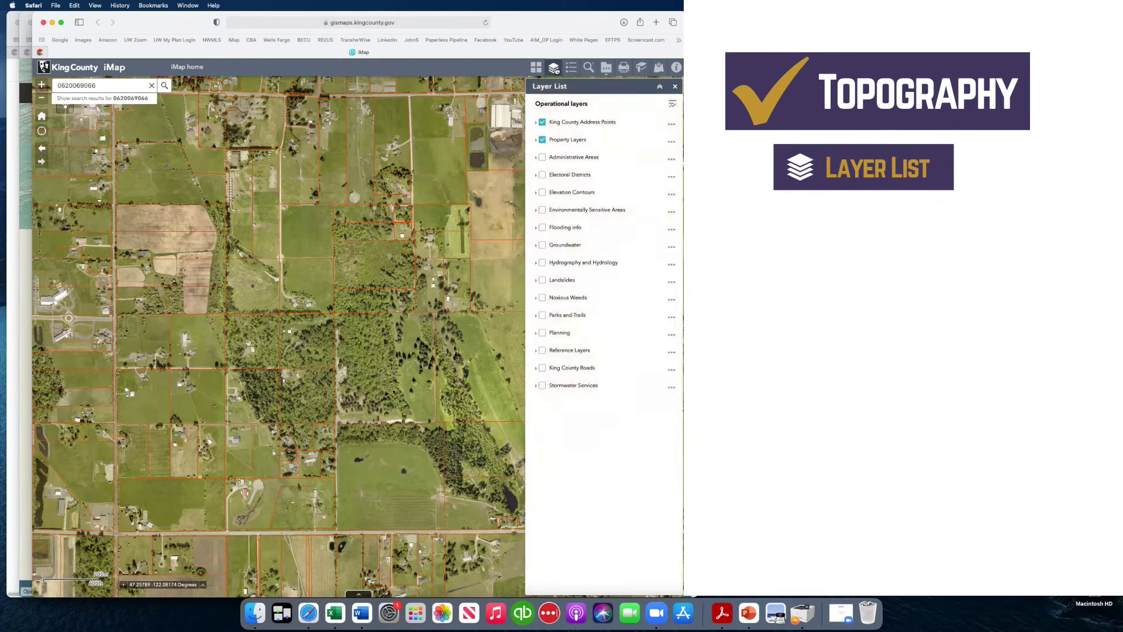
{"action": "left_click", "coordinate": [542, 193]}
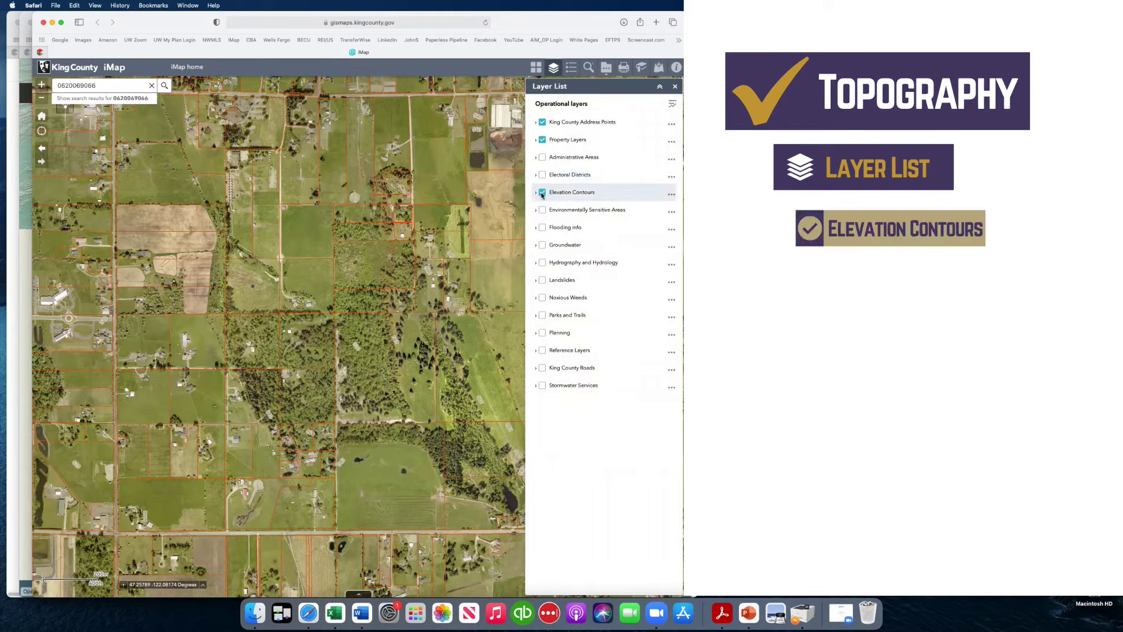
{"action": "left_click", "coordinate": [41, 85]}
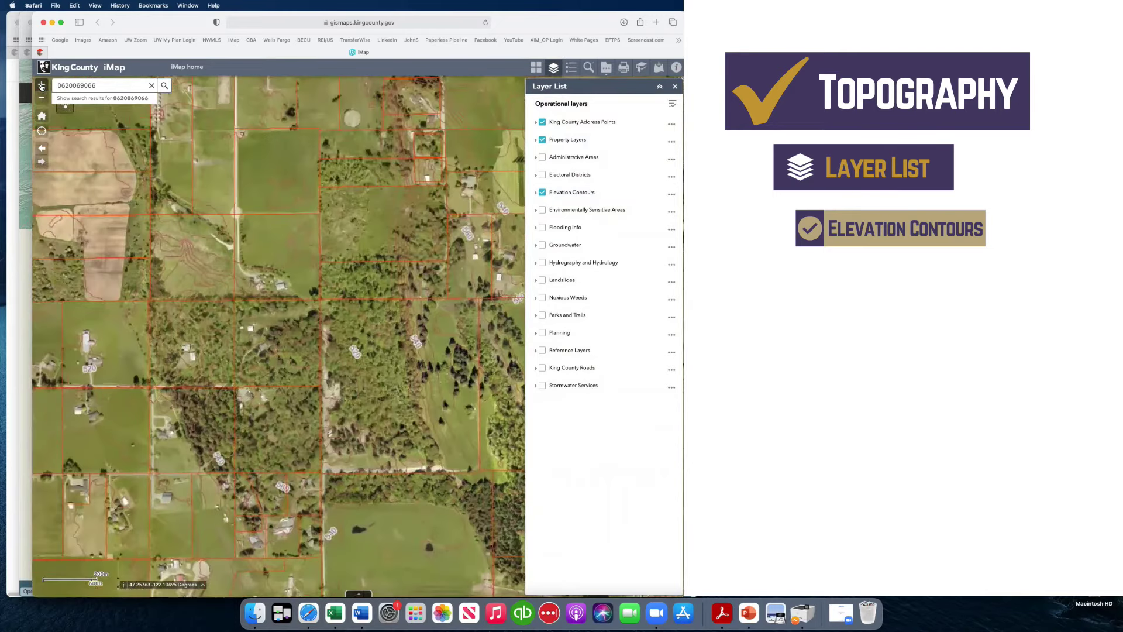
{"action": "left_click", "coordinate": [42, 85]}
{"action": "left_click_drag", "start_coordinate": [495, 185], "coordinate": [322, 139]}
{"action": "left_click", "coordinate": [165, 86]}
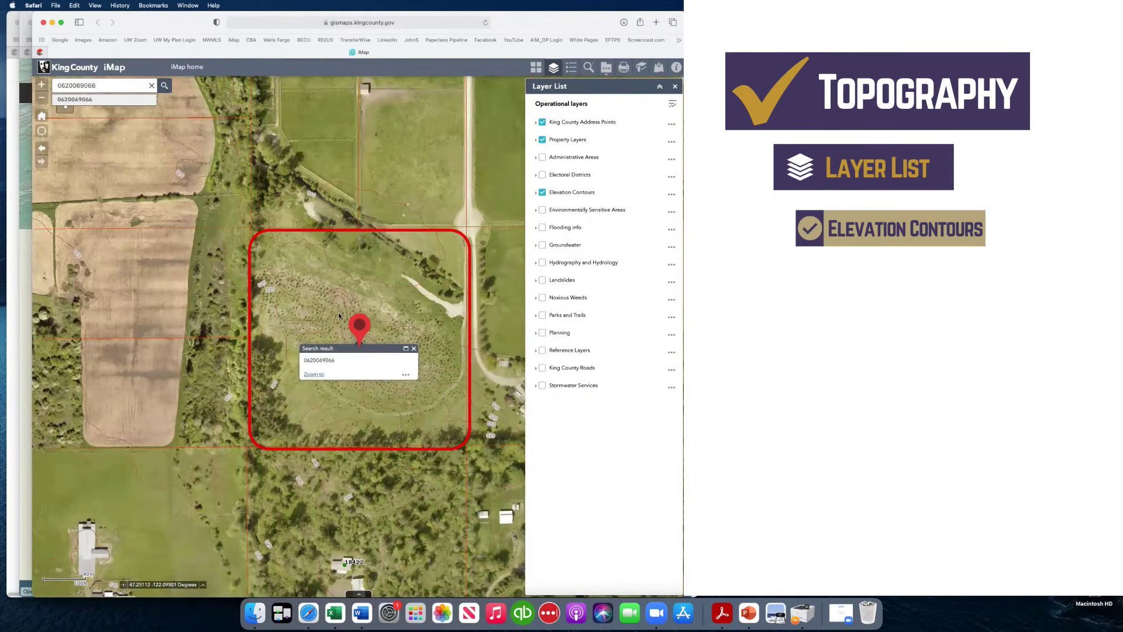
{"action": "left_click", "coordinate": [536, 67]}
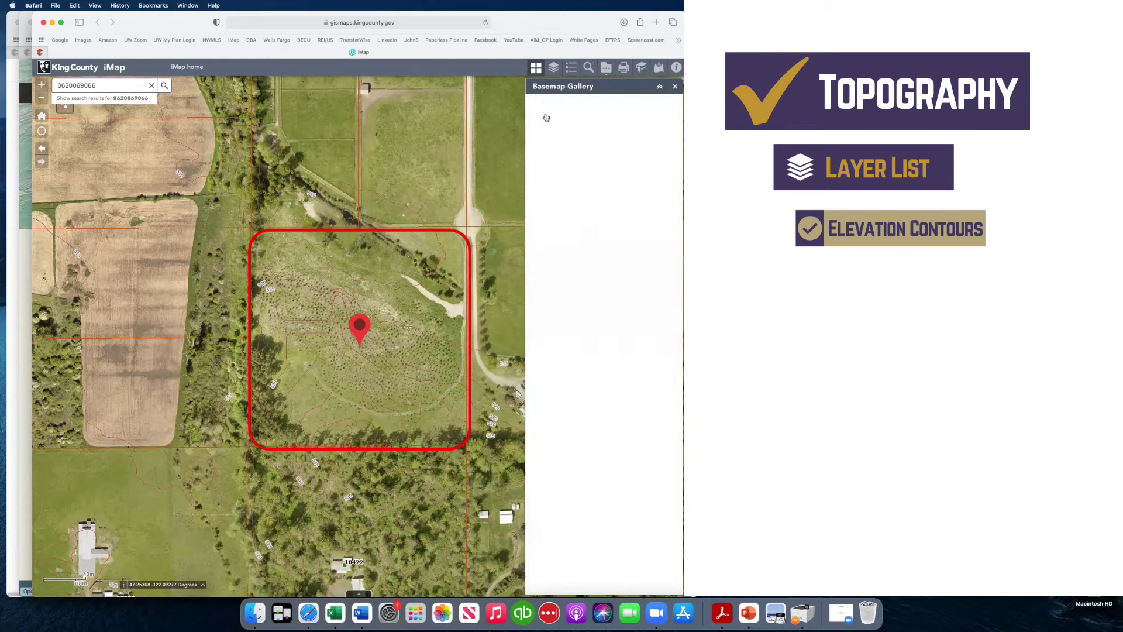
{"action": "left_click", "coordinate": [550, 121]}
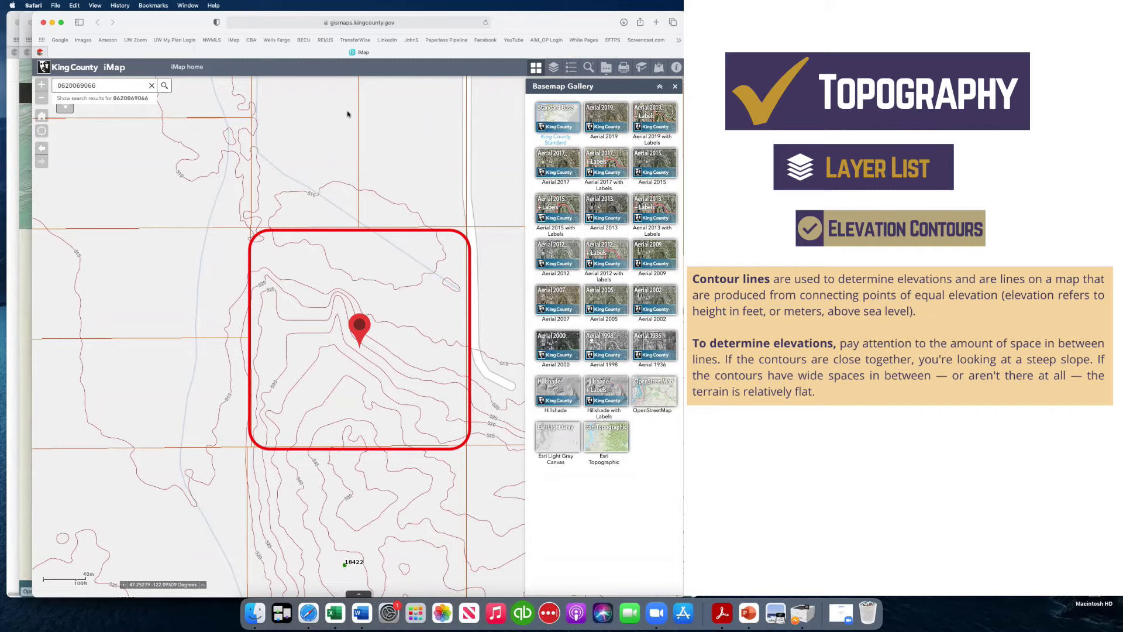
Inspect the parcel on Aerial 2019 imagery, zoom out one level, then return to King County Standard
{"action": "left_click", "coordinate": [606, 119]}
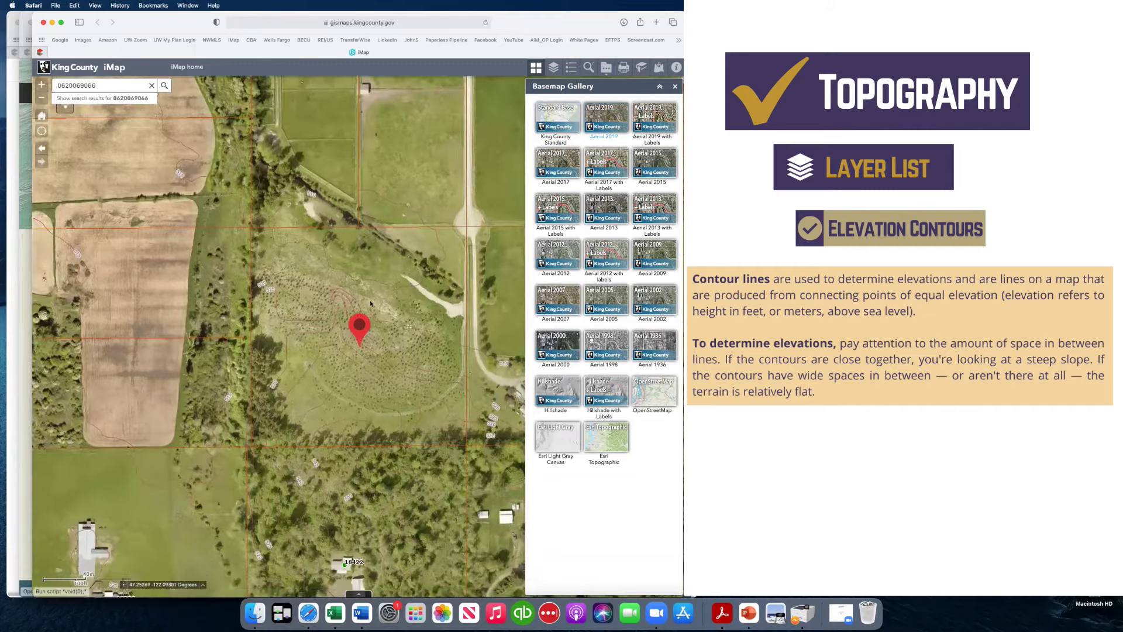
{"action": "key", "text": "Up"}
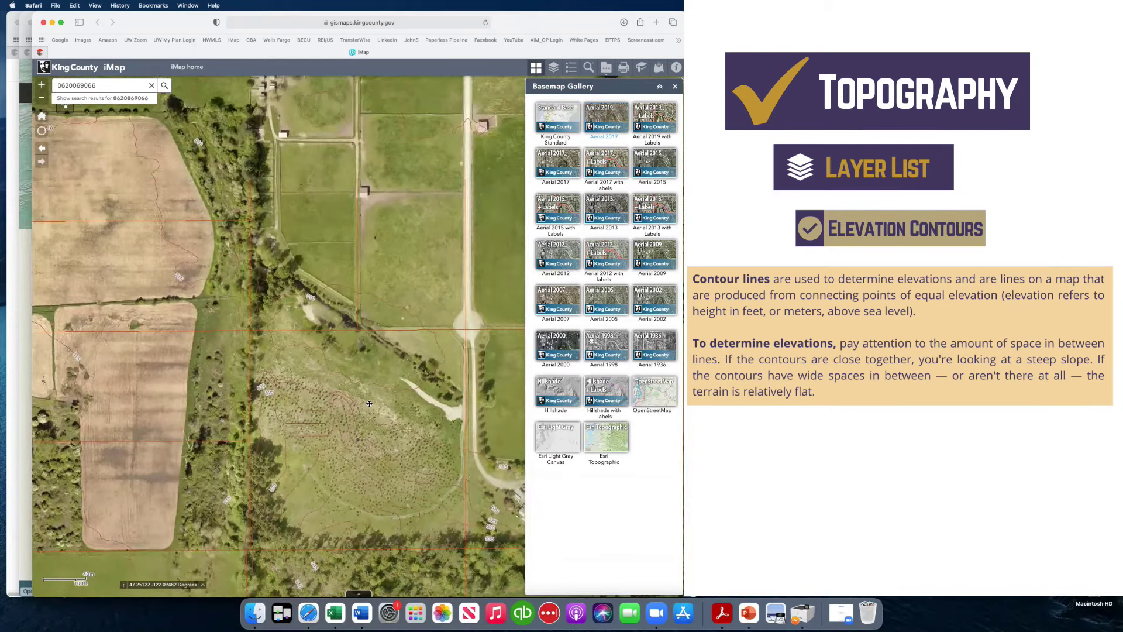
{"action": "key", "text": "Down"}
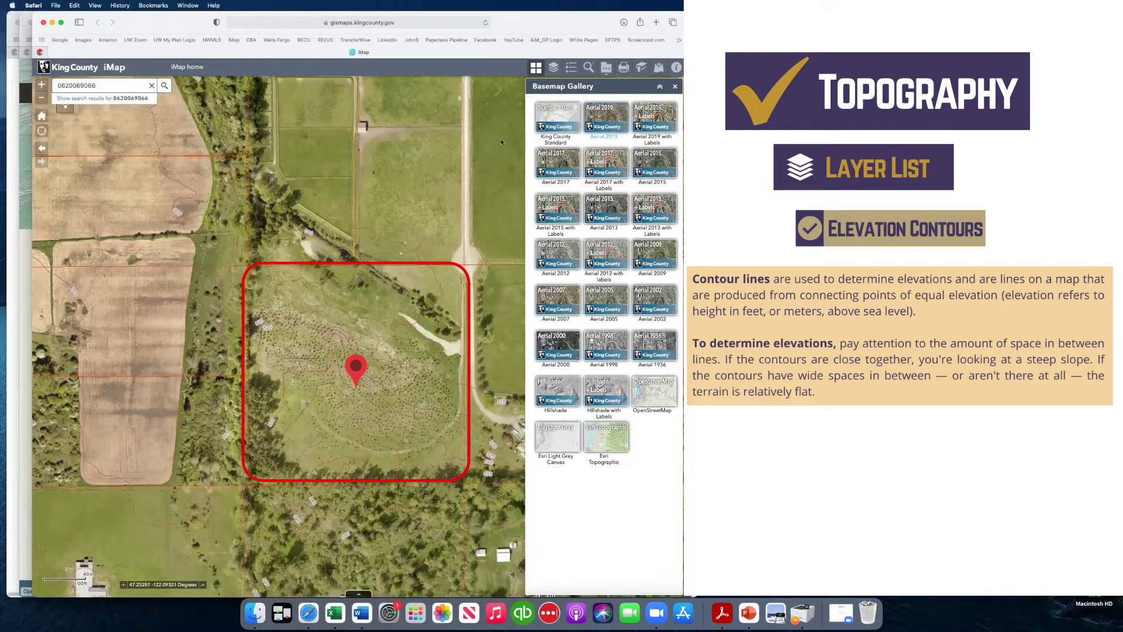
{"action": "left_click", "coordinate": [42, 99]}
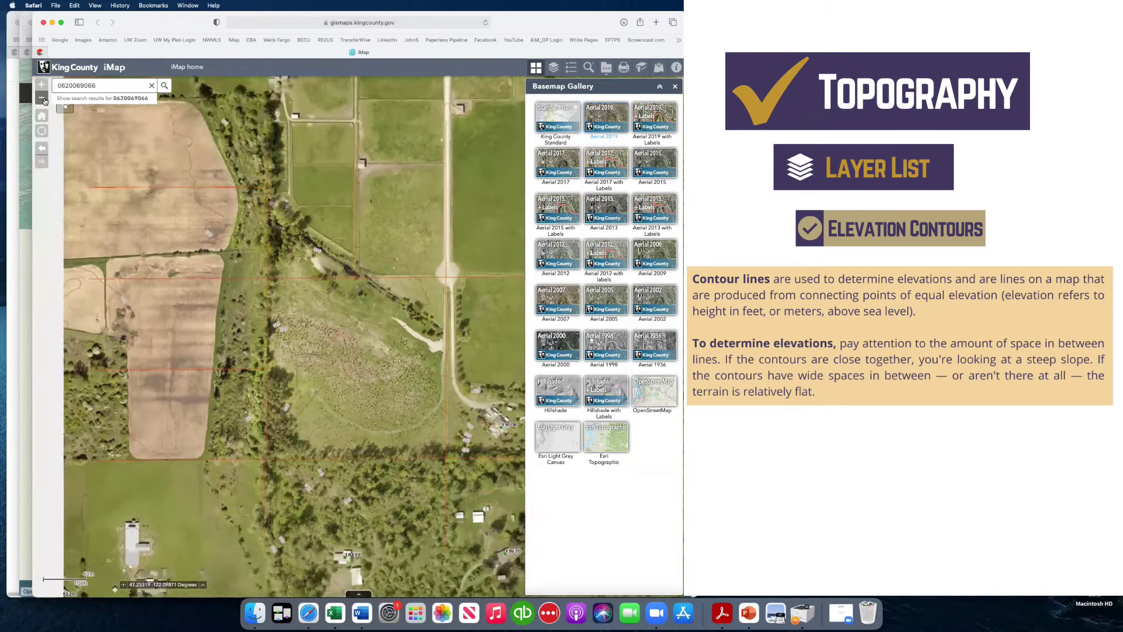
{"action": "left_click", "coordinate": [560, 118]}
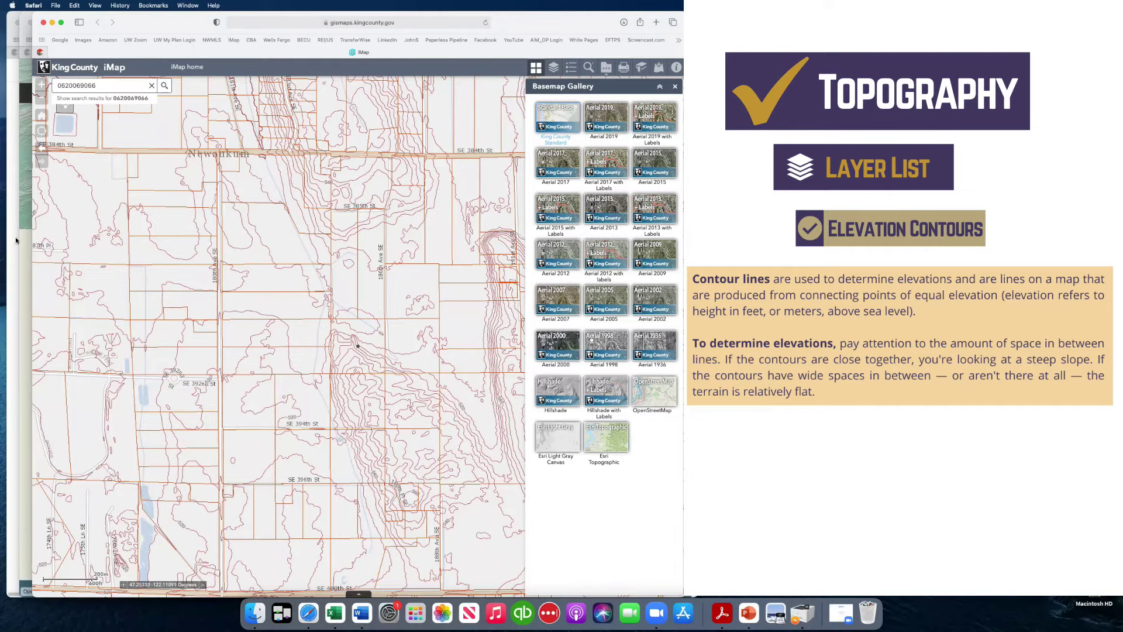
{"action": "left_click", "coordinate": [281, 616]}
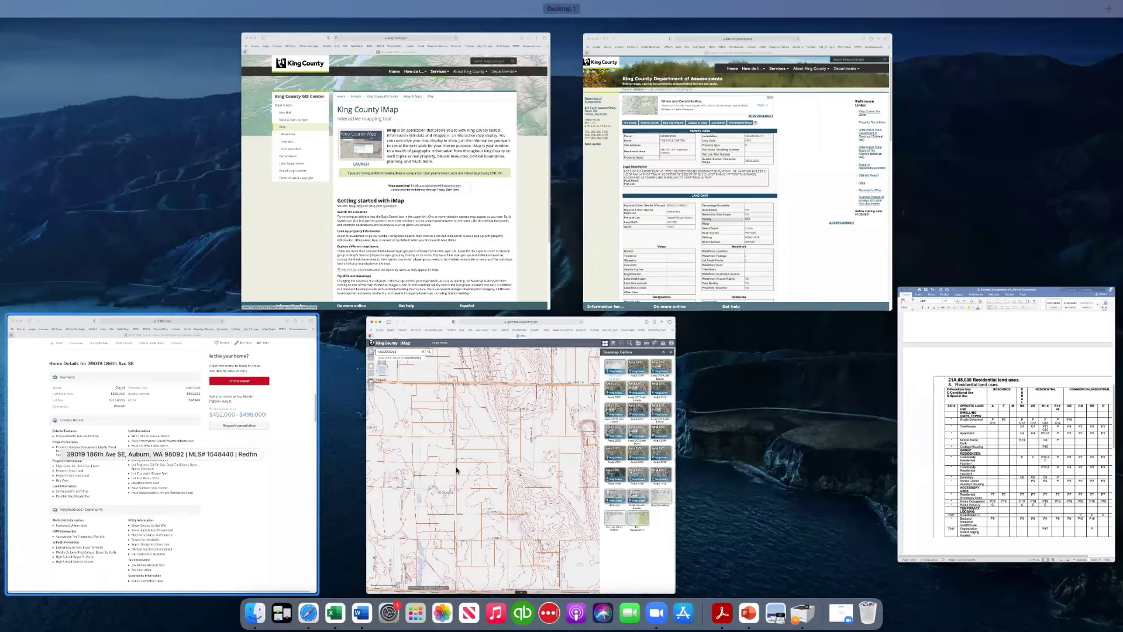
Switch to the Redfin listing window and open its photo gallery
{"action": "left_click", "coordinate": [456, 470]}
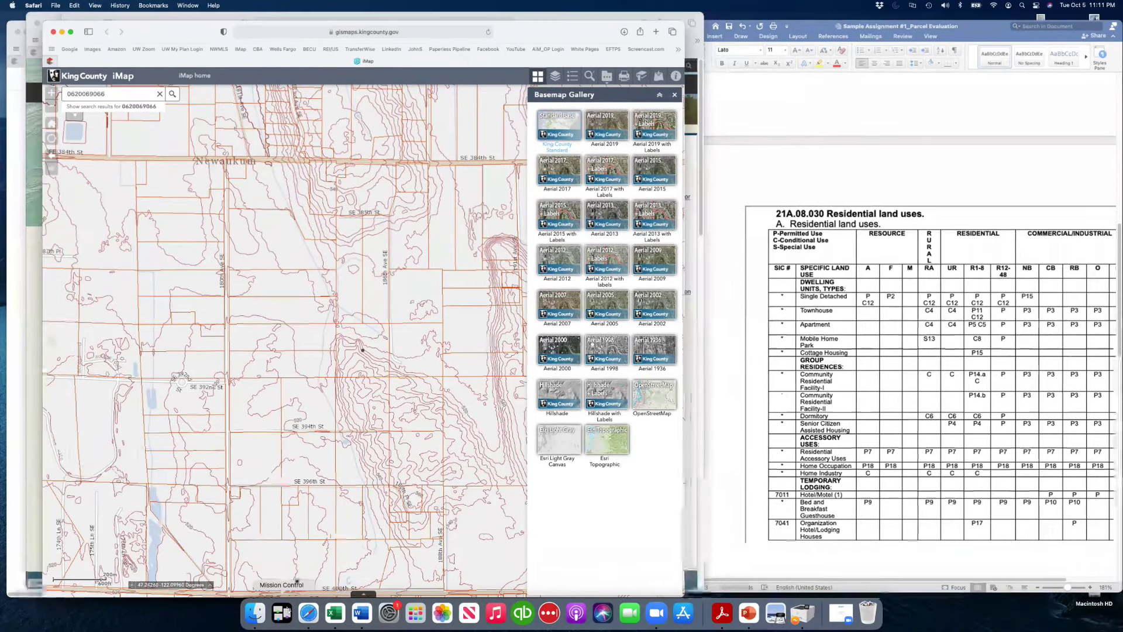
{"action": "left_click", "coordinate": [283, 611]}
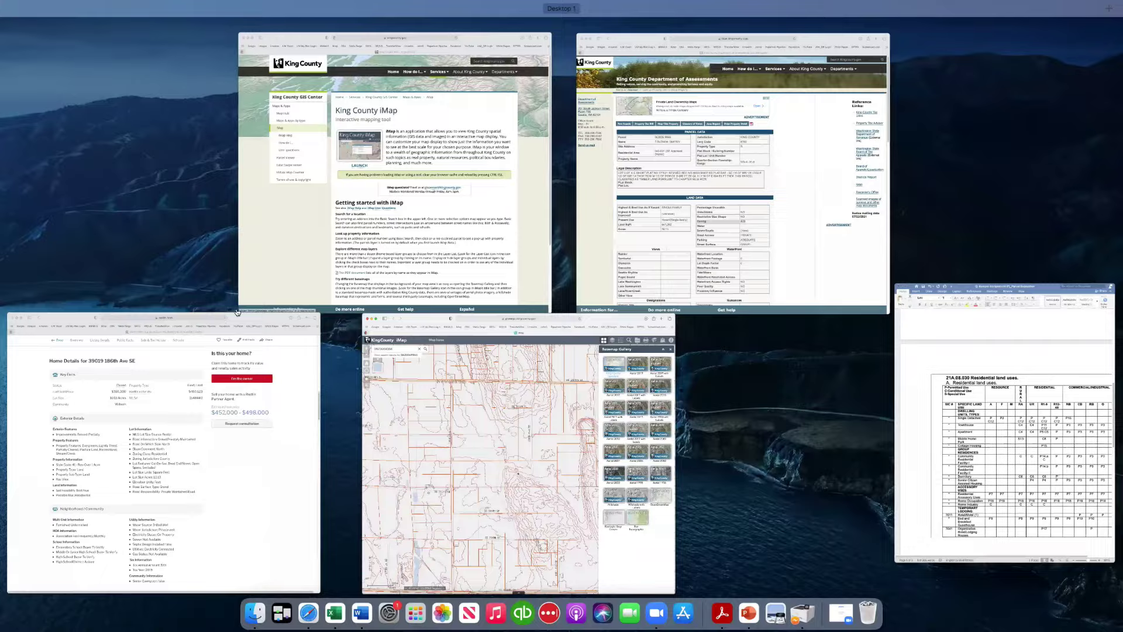
{"action": "left_click", "coordinate": [237, 315]}
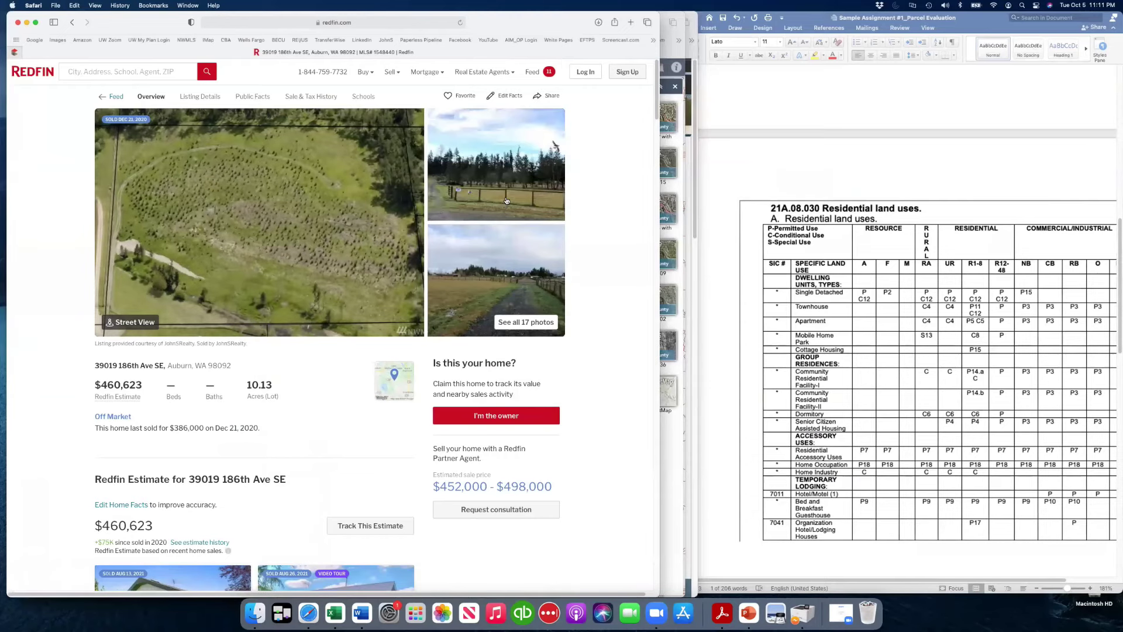
{"action": "left_click", "coordinate": [544, 281]}
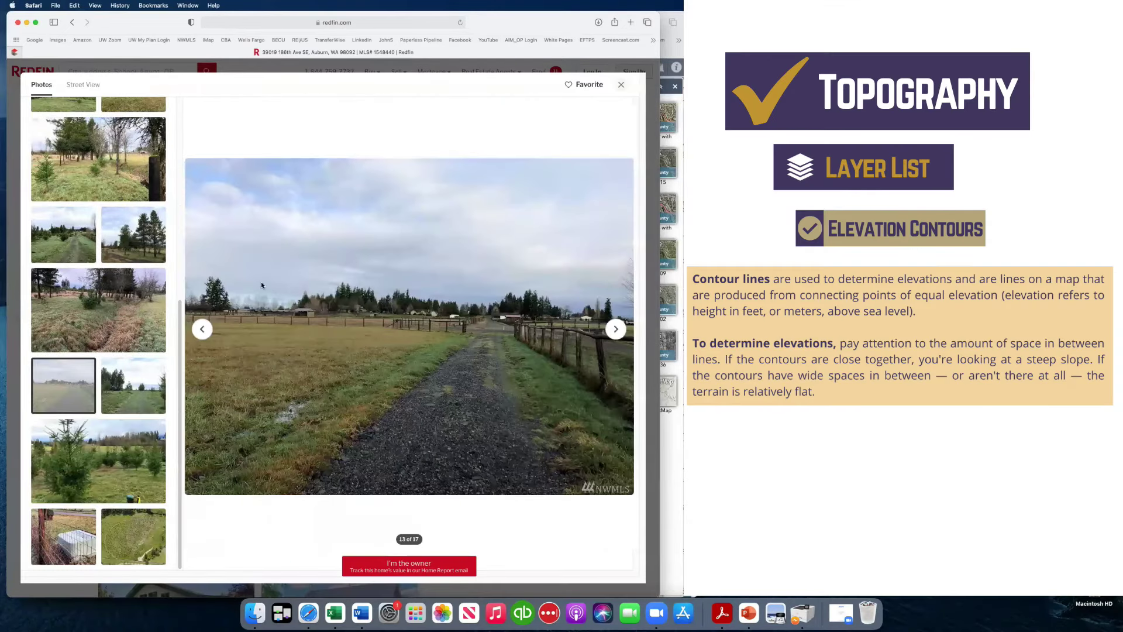
Browse listing photos 15, 6 and 7, ending on photo 3 of 17, the wide field
{"action": "left_click", "coordinate": [133, 465]}
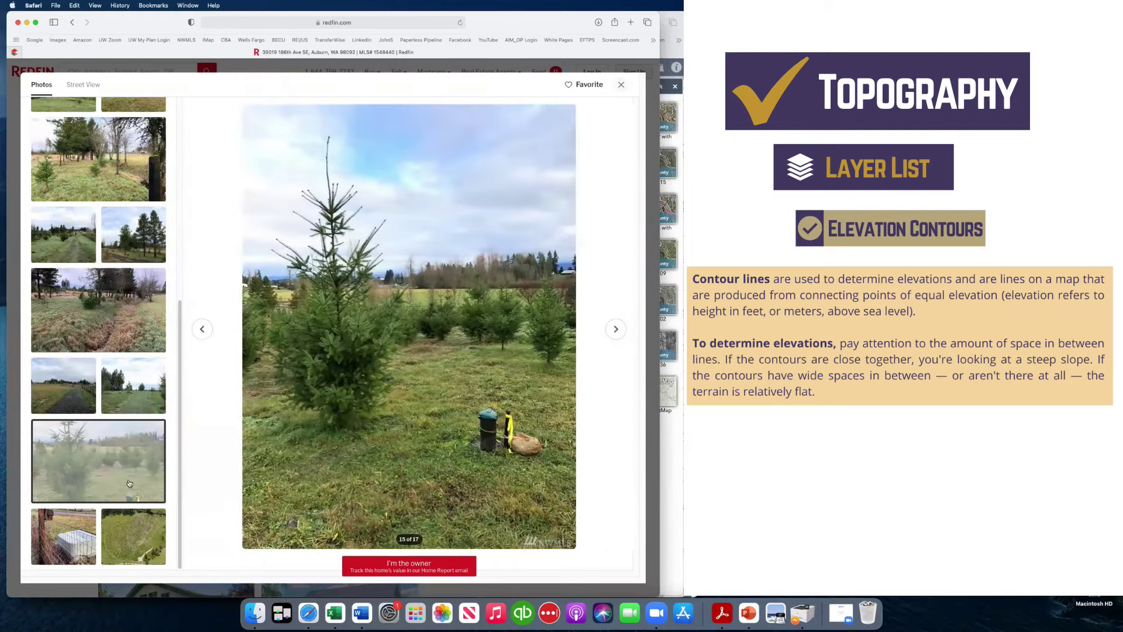
{"action": "scroll", "coordinate": [101, 175], "scroll_direction": "up", "scroll_amount": 1}
{"action": "scroll", "coordinate": [102, 175], "scroll_direction": "up", "scroll_amount": 5}
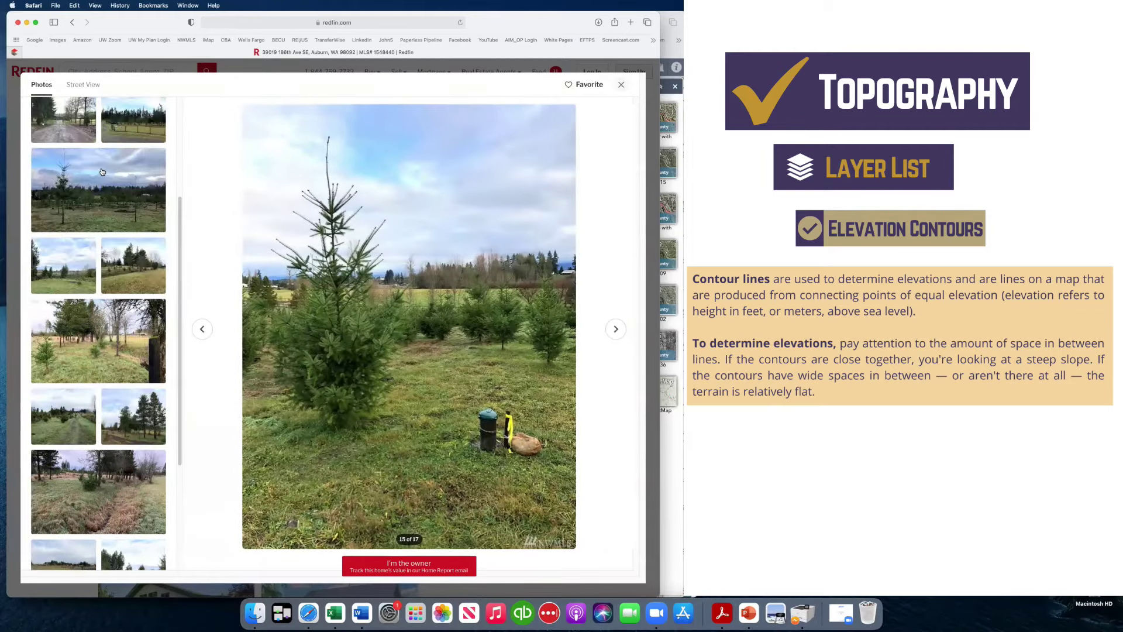
{"action": "left_click", "coordinate": [101, 179]}
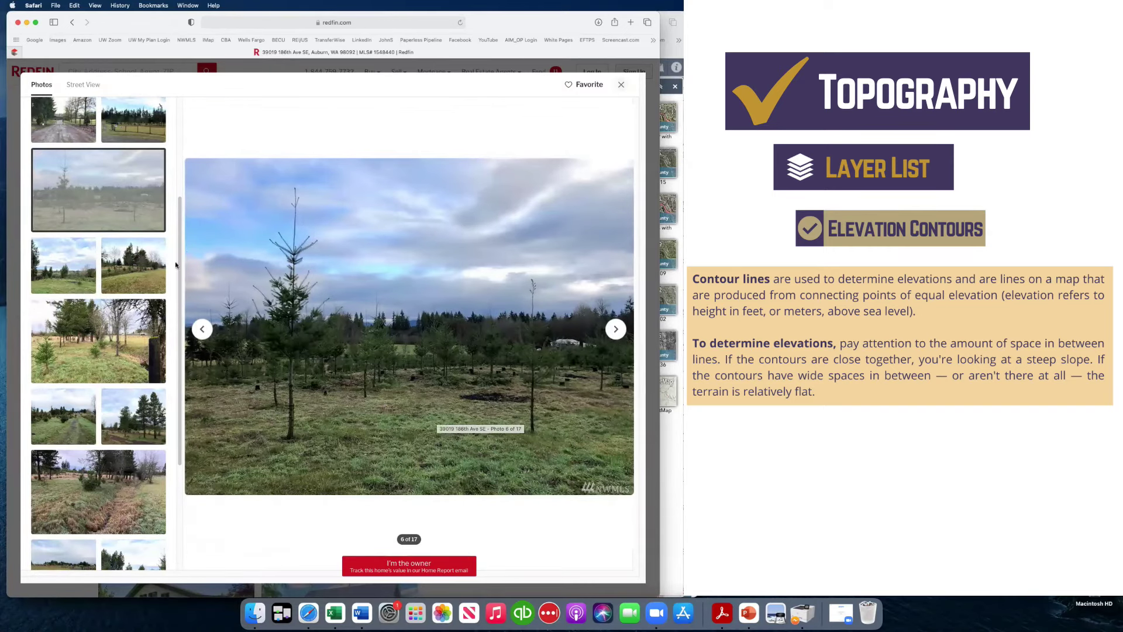
{"action": "left_click", "coordinate": [71, 276]}
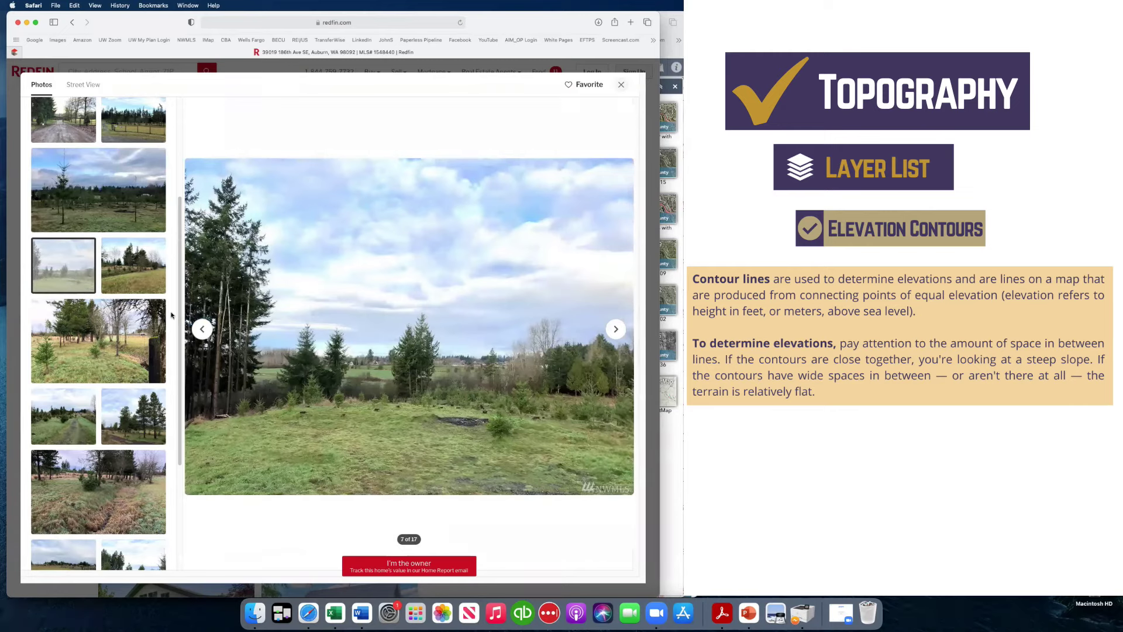
{"action": "scroll", "coordinate": [140, 281], "scroll_direction": "up", "scroll_amount": 4}
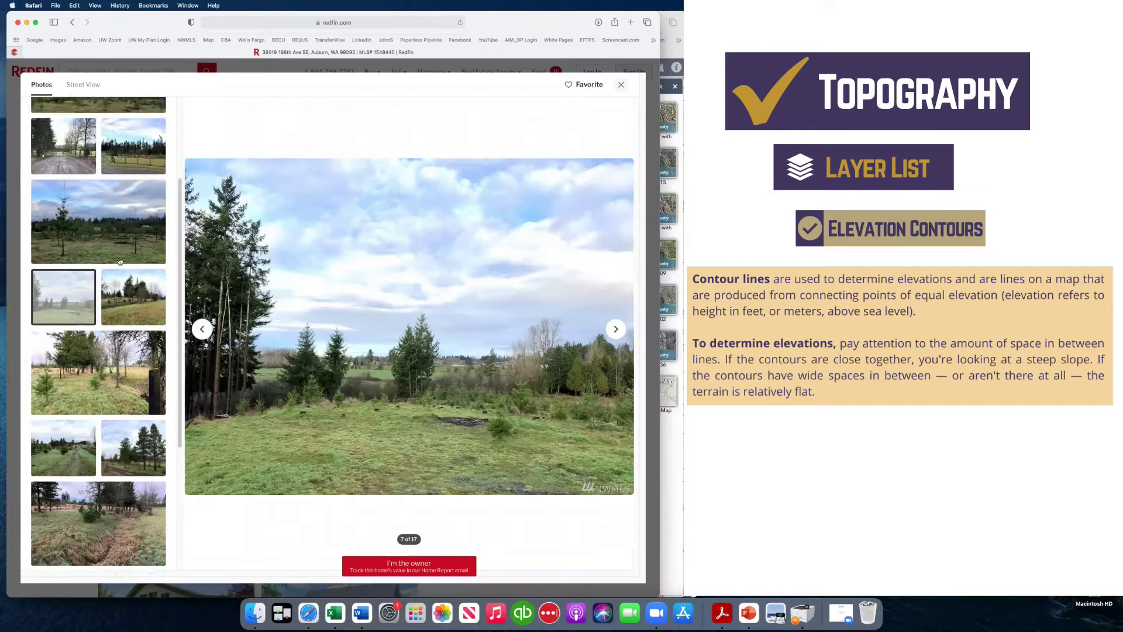
{"action": "left_click", "coordinate": [113, 197]}
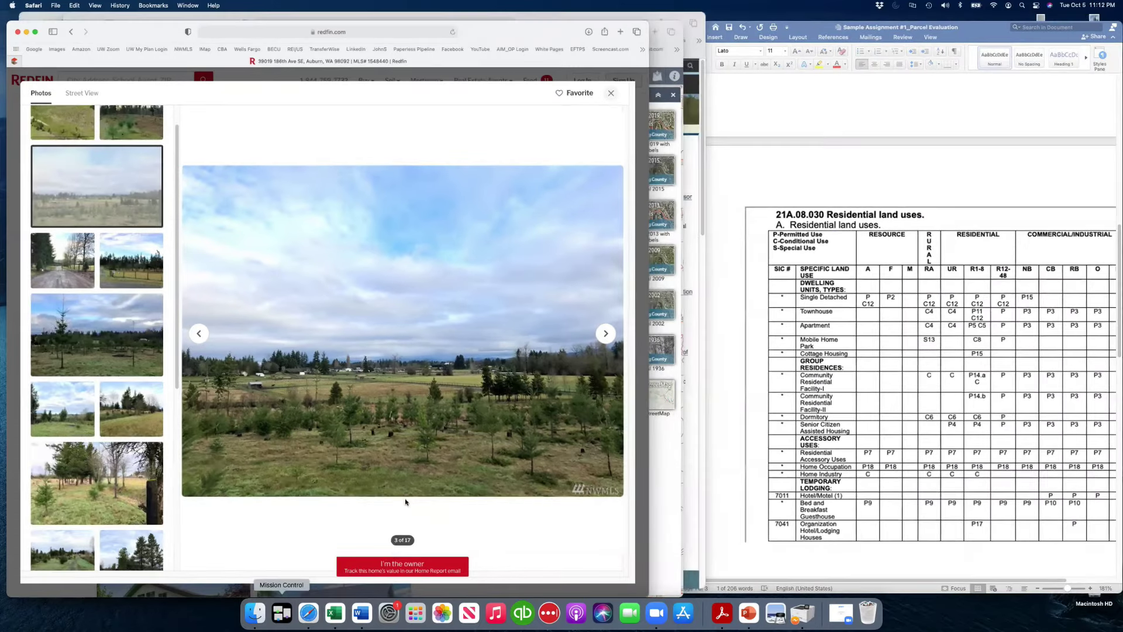
{"action": "key", "text": "ctrl+Up"}
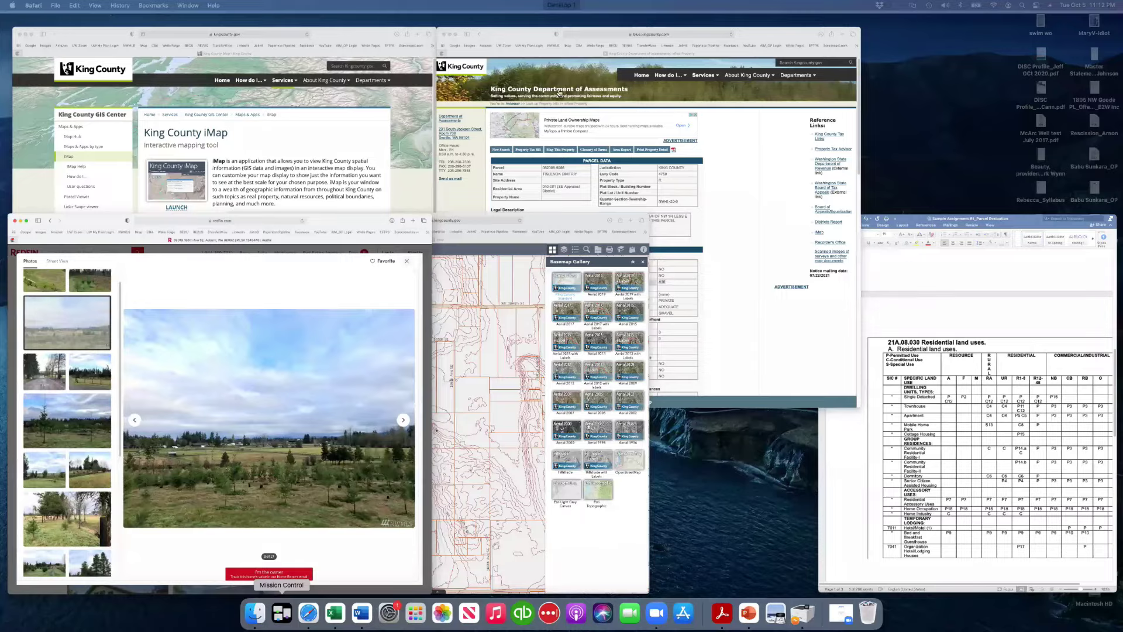
In iMap's Layer List, recentre on the parcel and turn on Environmentally Sensitive Areas
{"action": "left_click", "coordinate": [557, 82]}
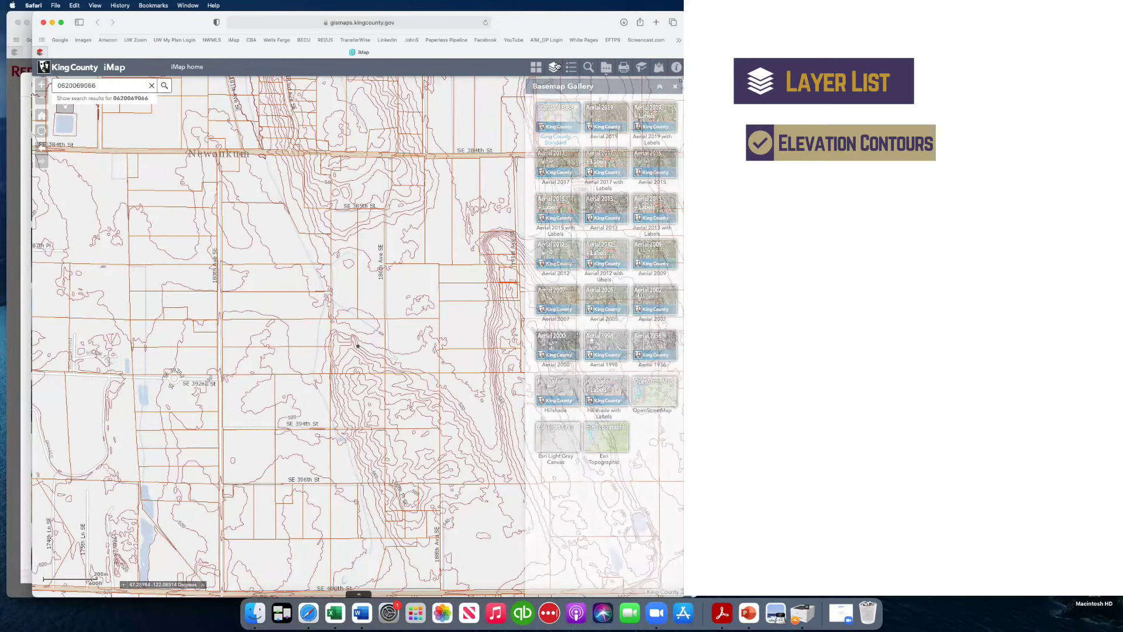
{"action": "left_click", "coordinate": [556, 67]}
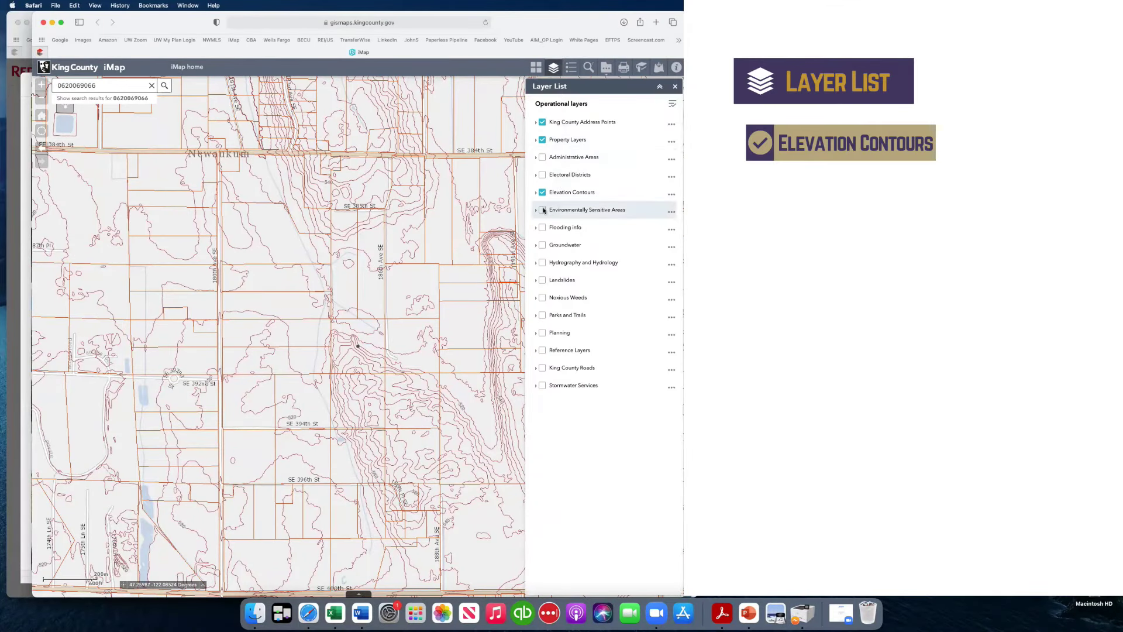
{"action": "left_click", "coordinate": [164, 86]}
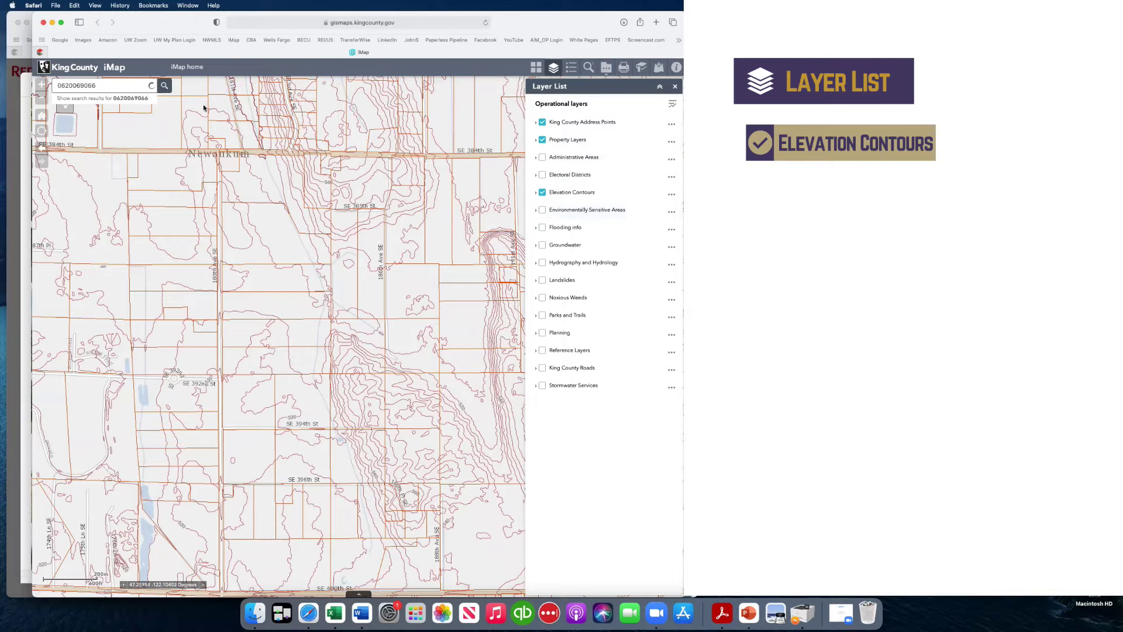
{"action": "left_click", "coordinate": [543, 210]}
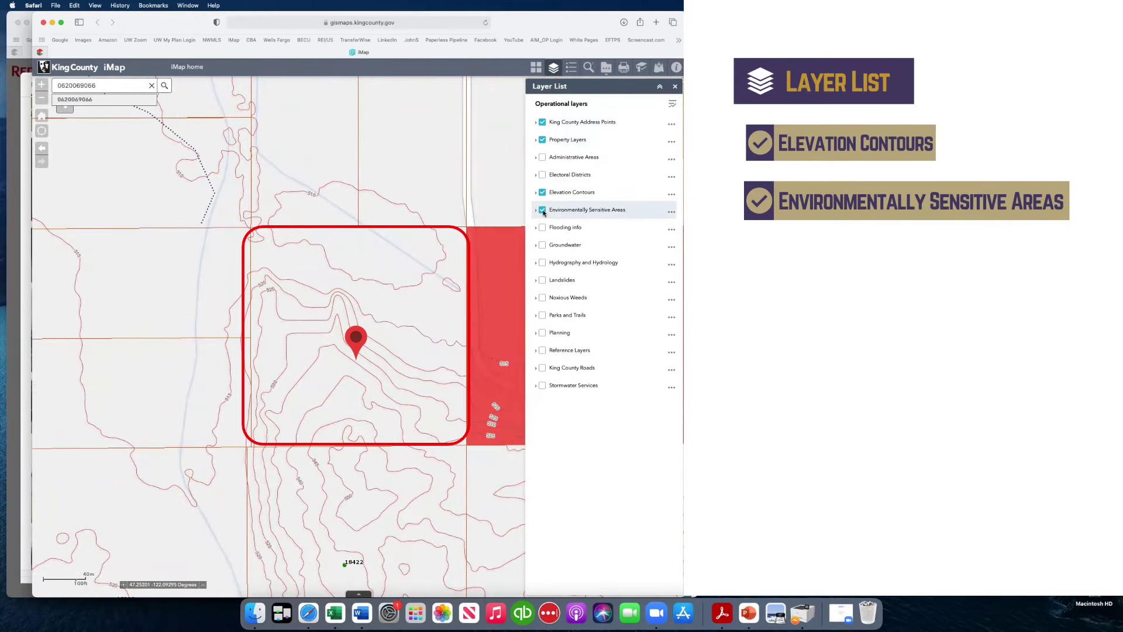
{"action": "left_click", "coordinate": [543, 210]}
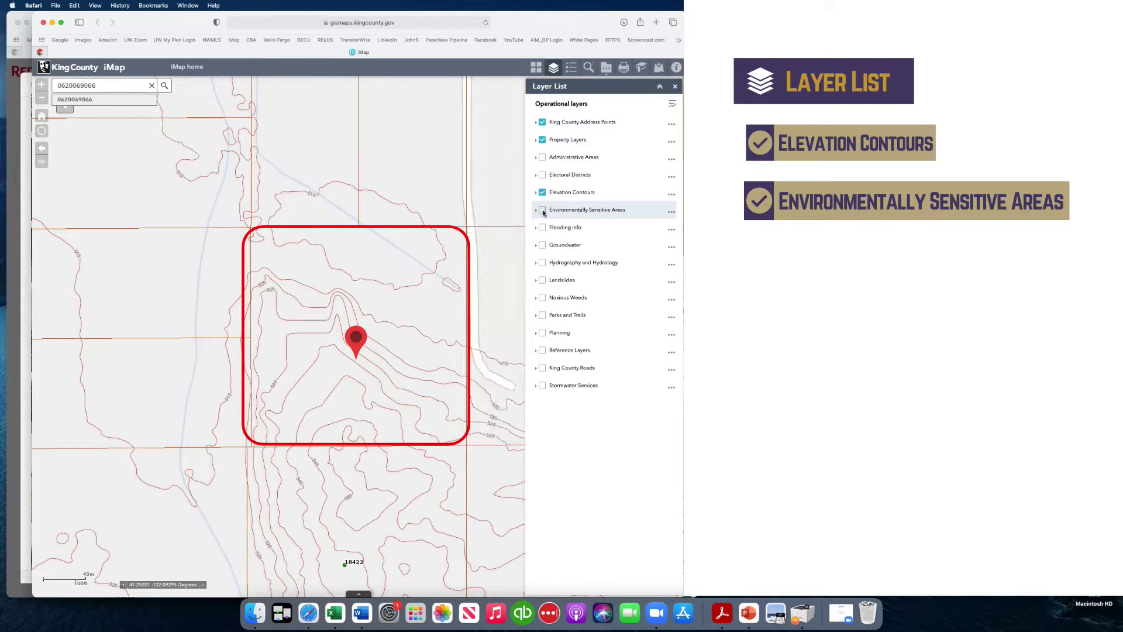
{"action": "left_click", "coordinate": [543, 210]}
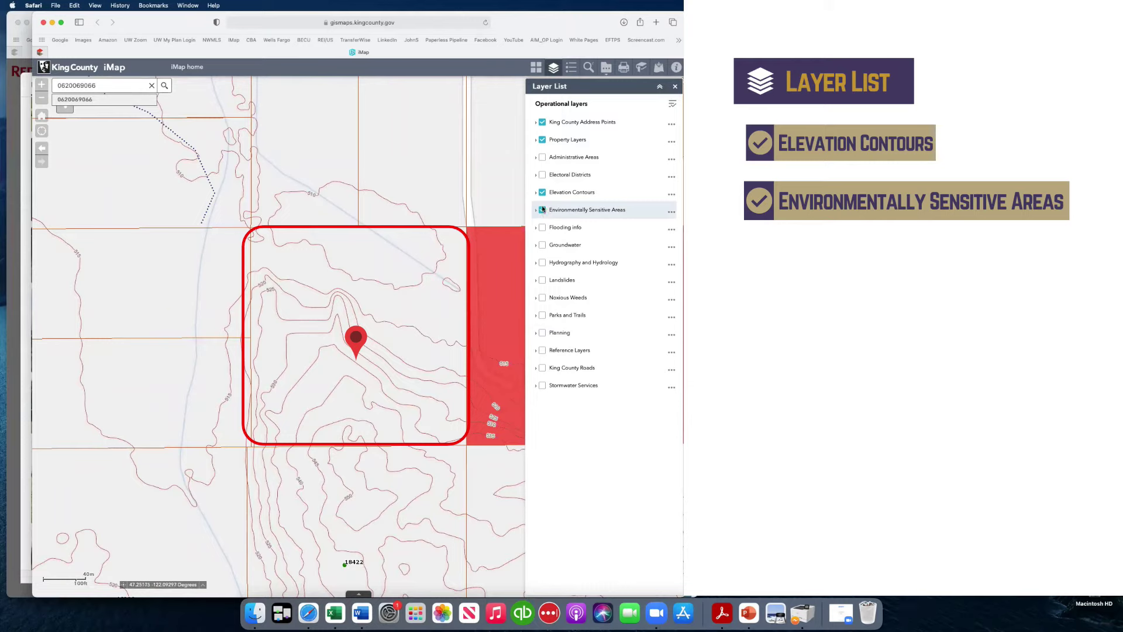
{"action": "left_click", "coordinate": [542, 210]}
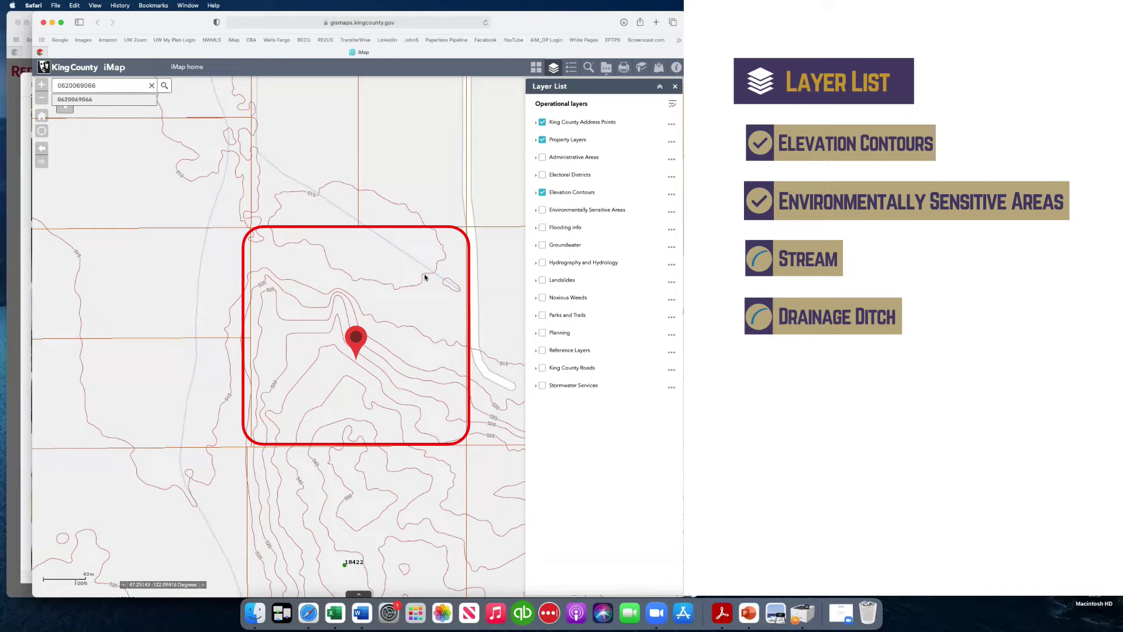
{"action": "left_click", "coordinate": [542, 210]}
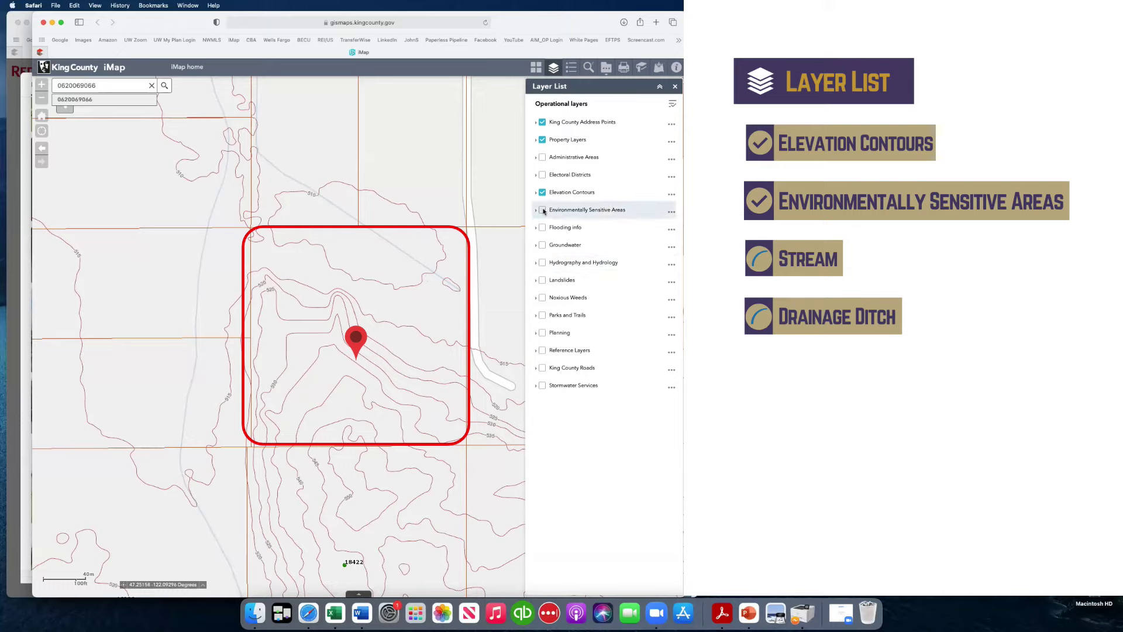
Expand Environmentally Sensitive Areas and leave the Sensitive area notice on title sublayer shown
{"action": "left_click", "coordinate": [536, 211]}
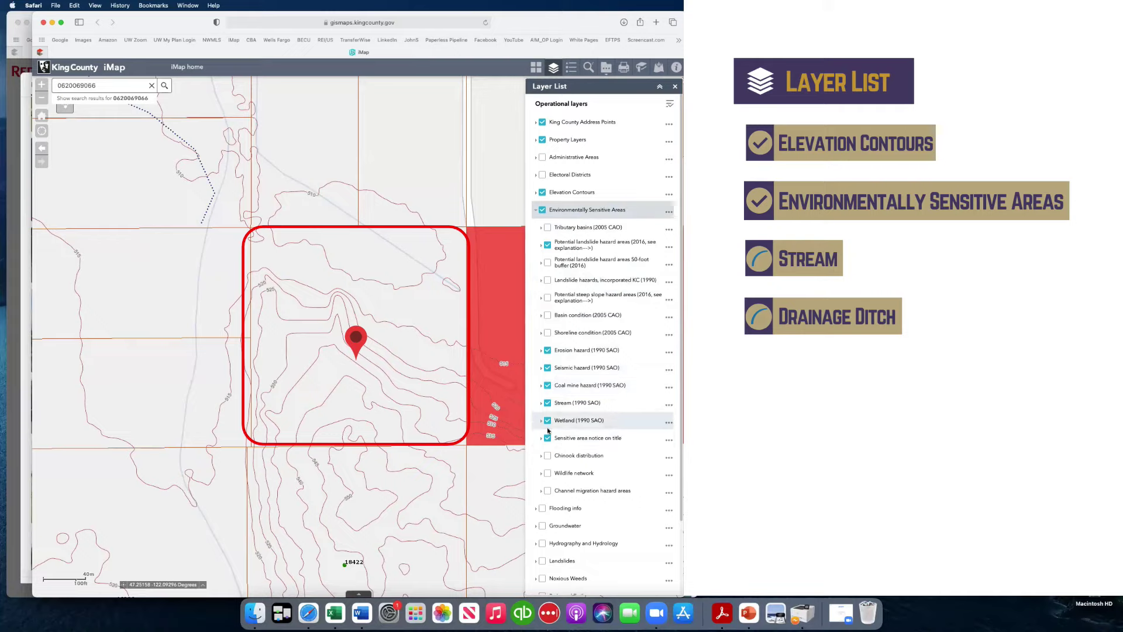
{"action": "left_click", "coordinate": [548, 438]}
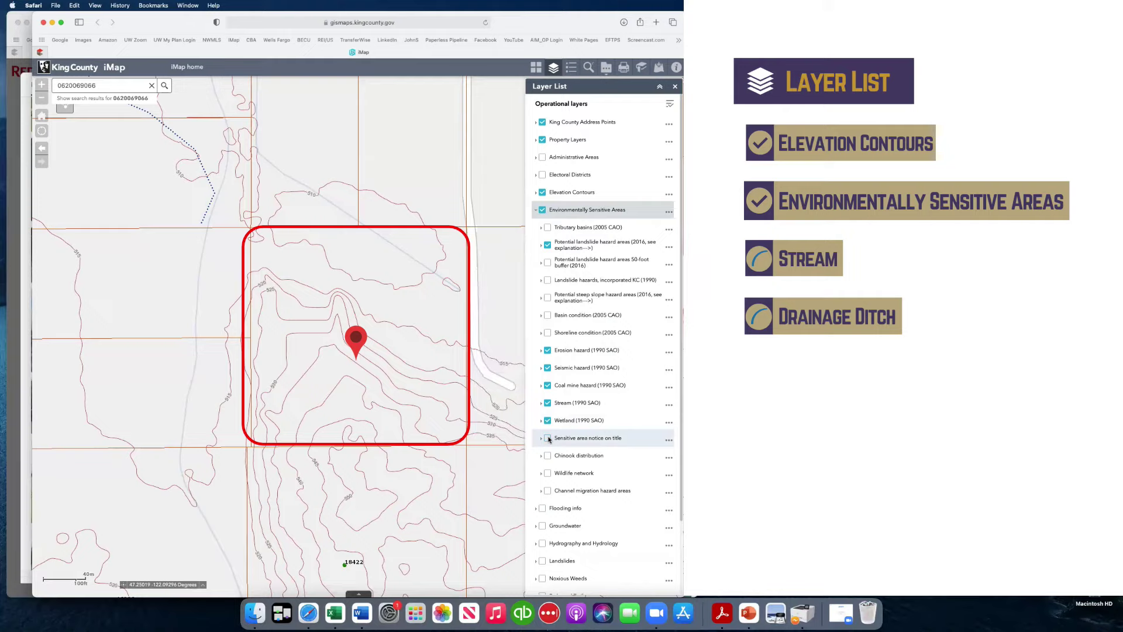
{"action": "left_click", "coordinate": [548, 439]}
{"action": "left_click", "coordinate": [548, 438]}
{"action": "left_click", "coordinate": [548, 439]}
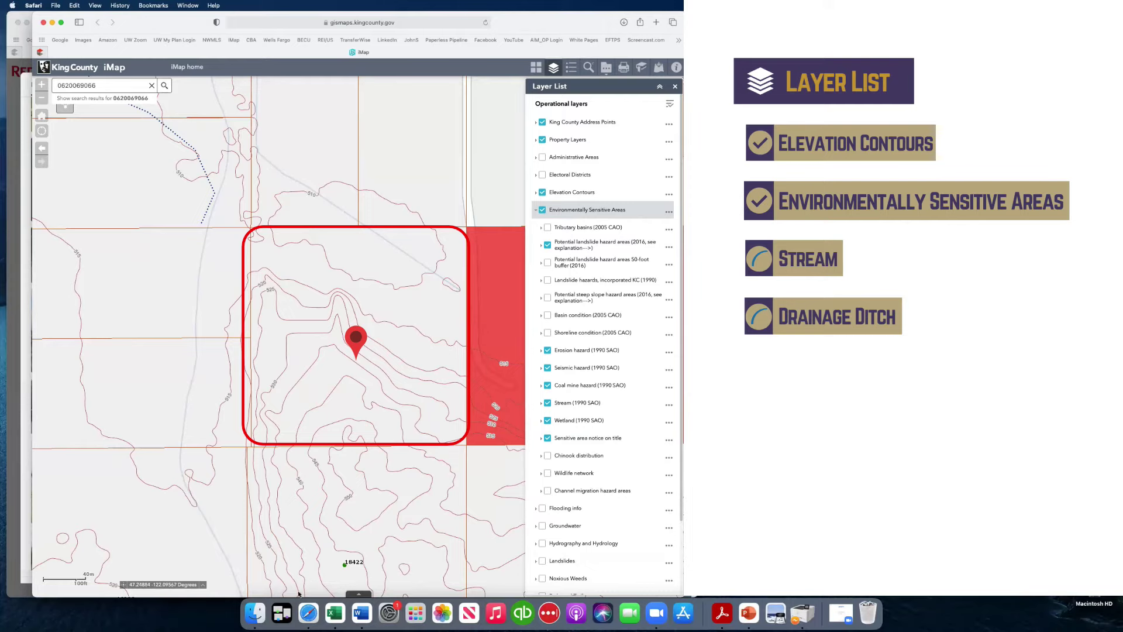
In Redfin's gallery, step through photos 9 and 11 to photo 12, the grassy ditch
{"action": "left_click", "coordinate": [283, 612]}
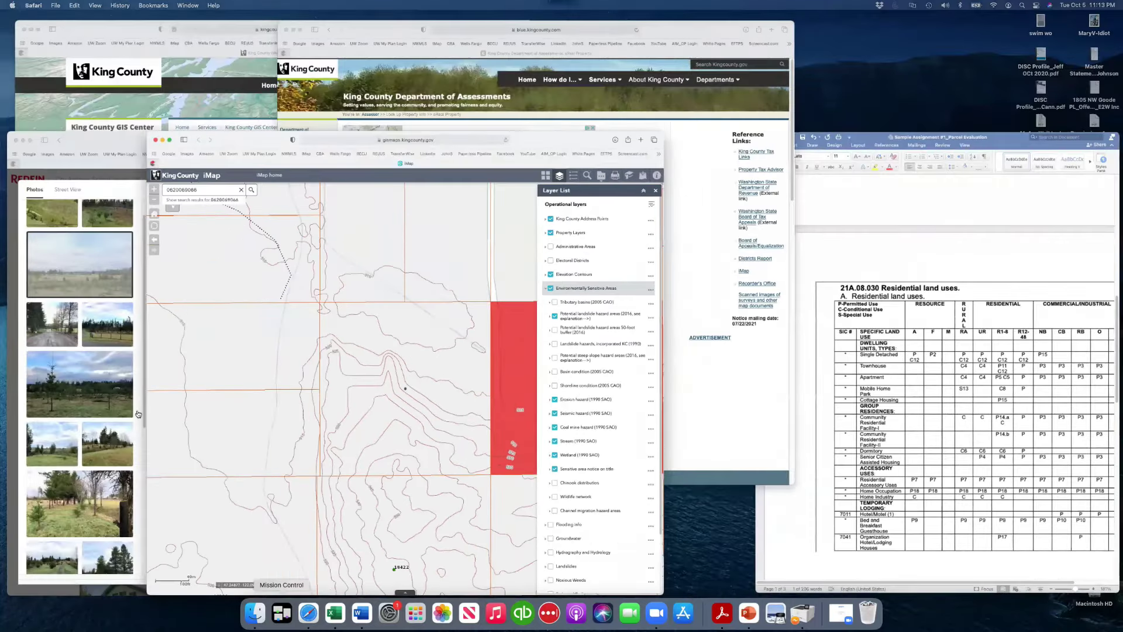
{"action": "left_click", "coordinate": [138, 414]}
{"action": "left_click", "coordinate": [140, 472]}
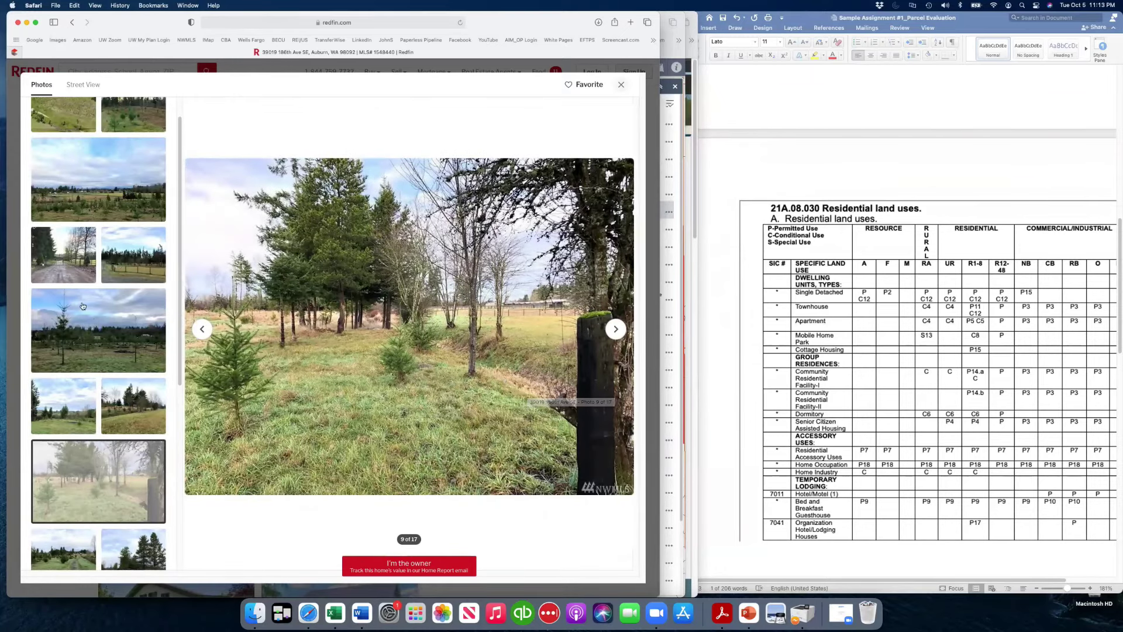
{"action": "scroll", "coordinate": [88, 380], "scroll_direction": "down", "scroll_amount": 3}
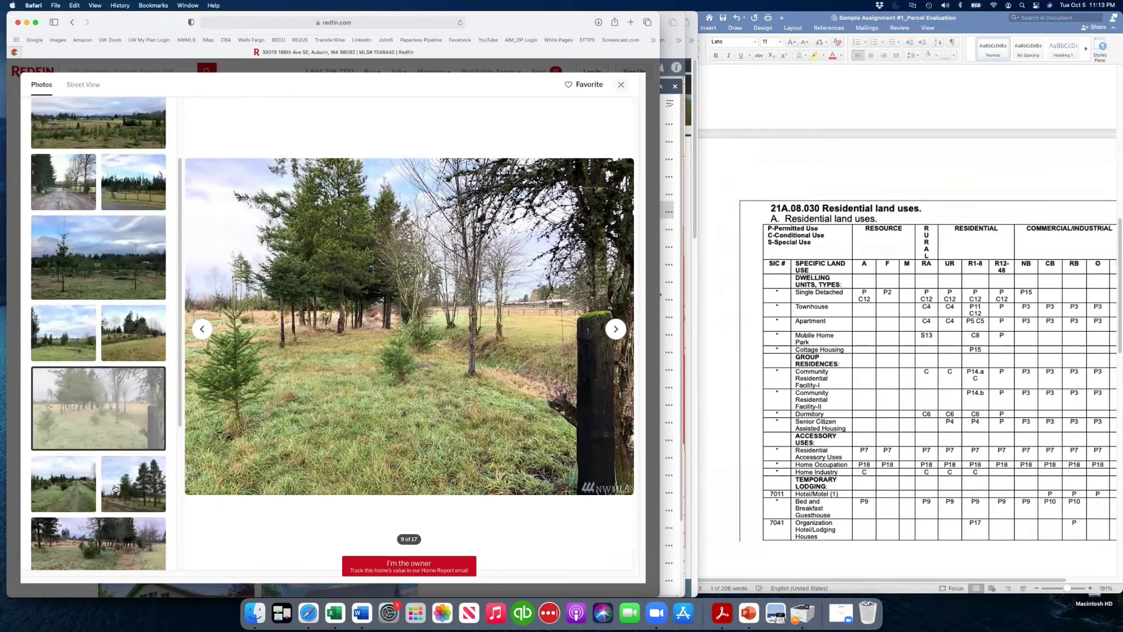
{"action": "left_click", "coordinate": [115, 488]}
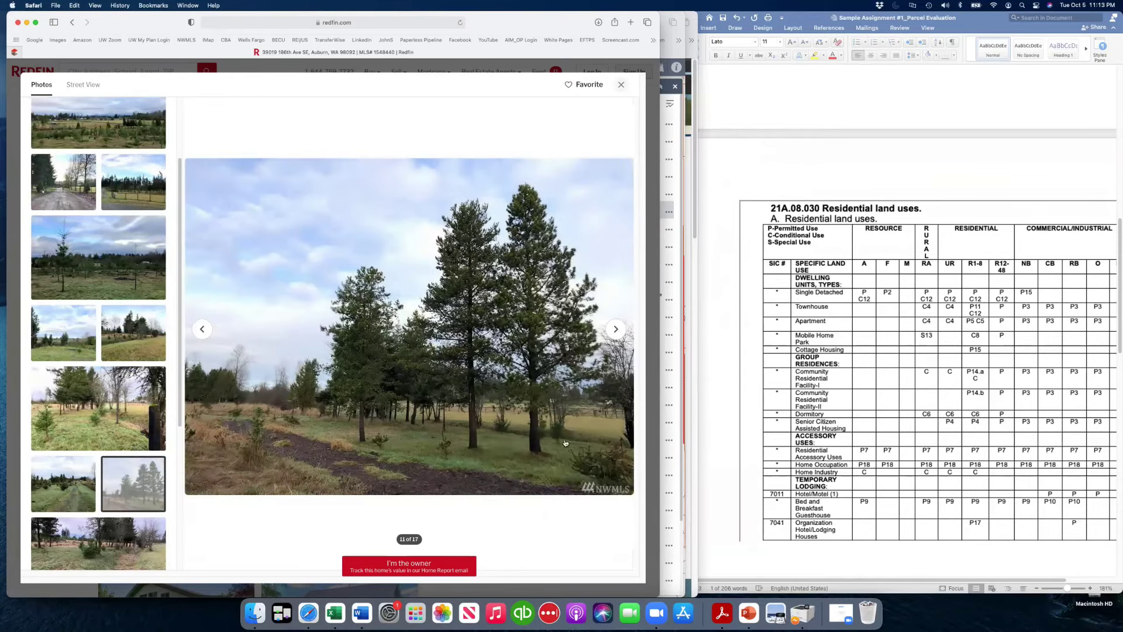
{"action": "left_click", "coordinate": [111, 535]}
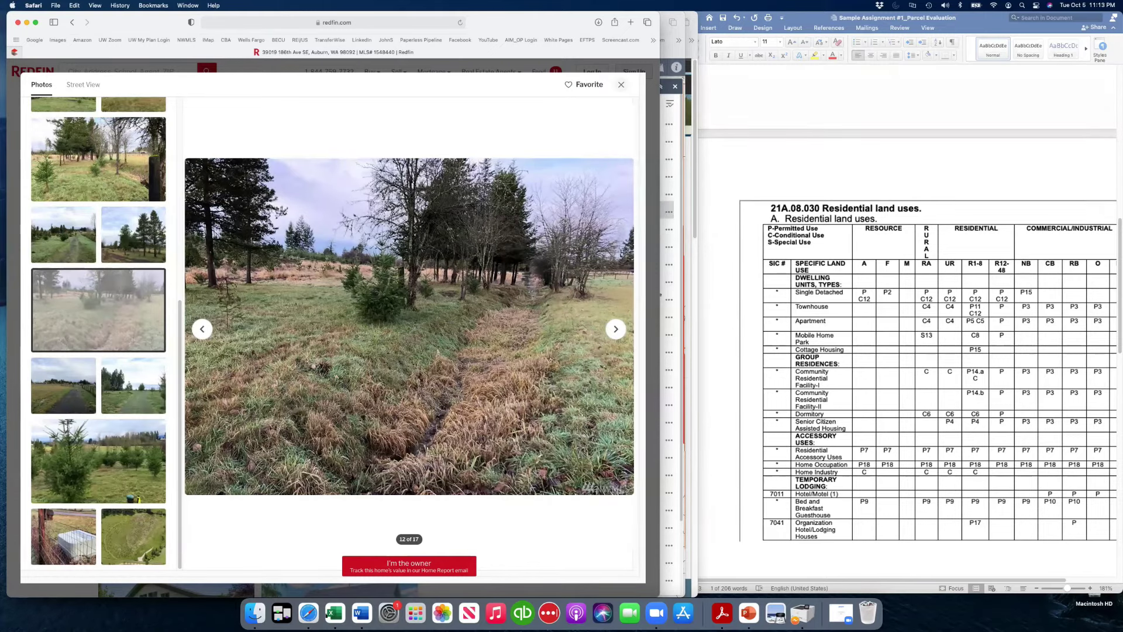
{"action": "left_click", "coordinate": [281, 613]}
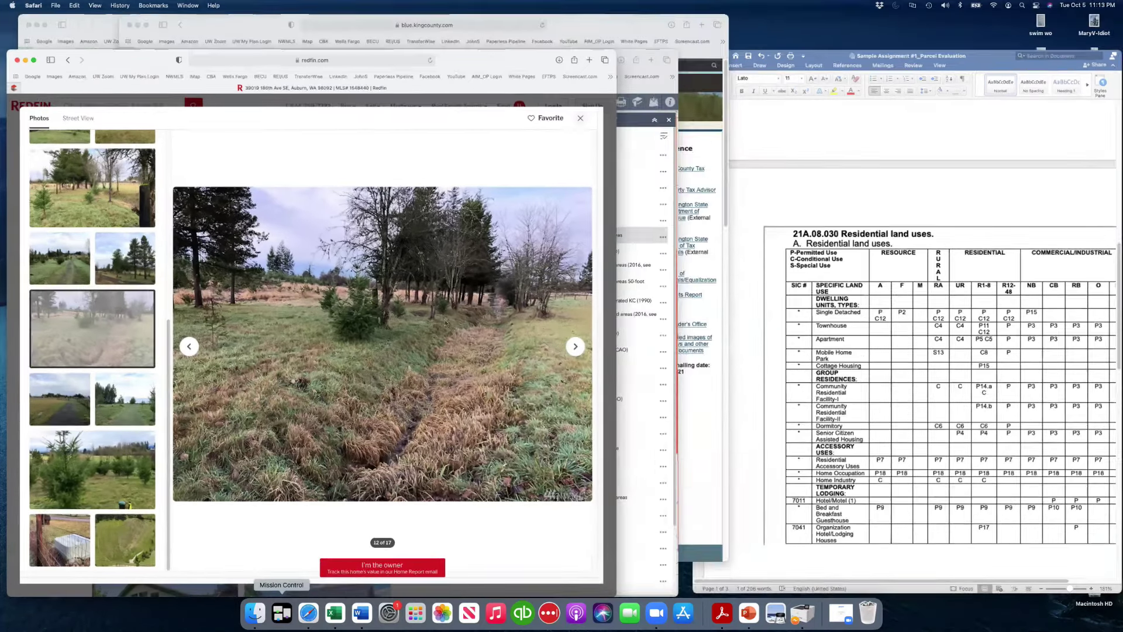
Bring iMap forward and toggle the Stream (1990 SAO) layer off and back on
{"action": "left_click", "coordinate": [411, 433]}
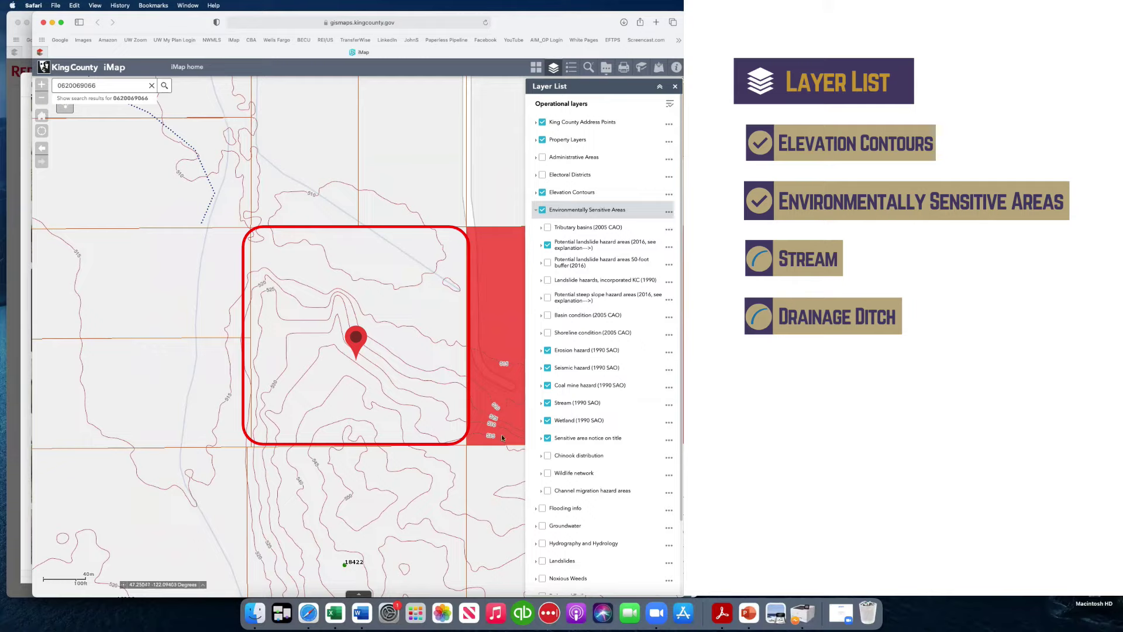
{"action": "left_click", "coordinate": [548, 403]}
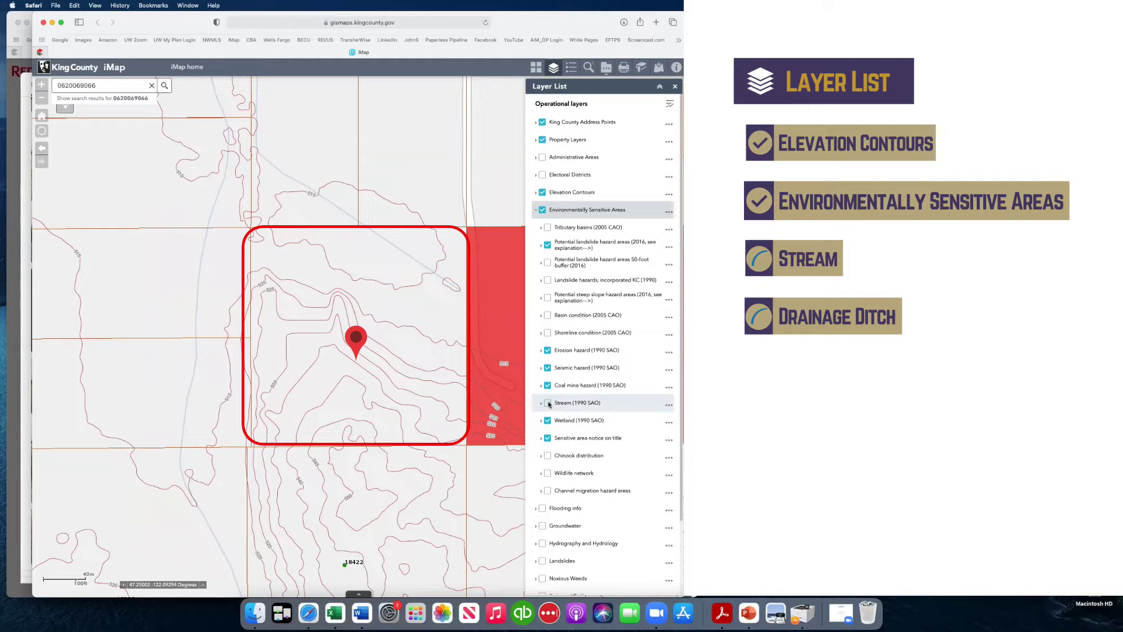
{"action": "left_click", "coordinate": [548, 403]}
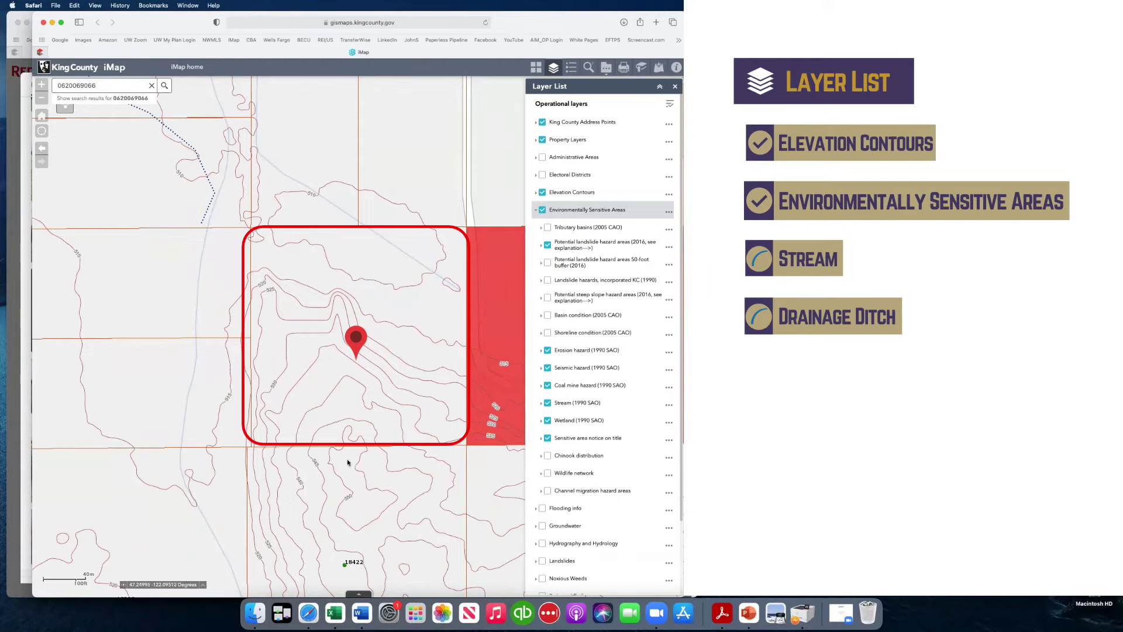
{"action": "left_click", "coordinate": [282, 613]}
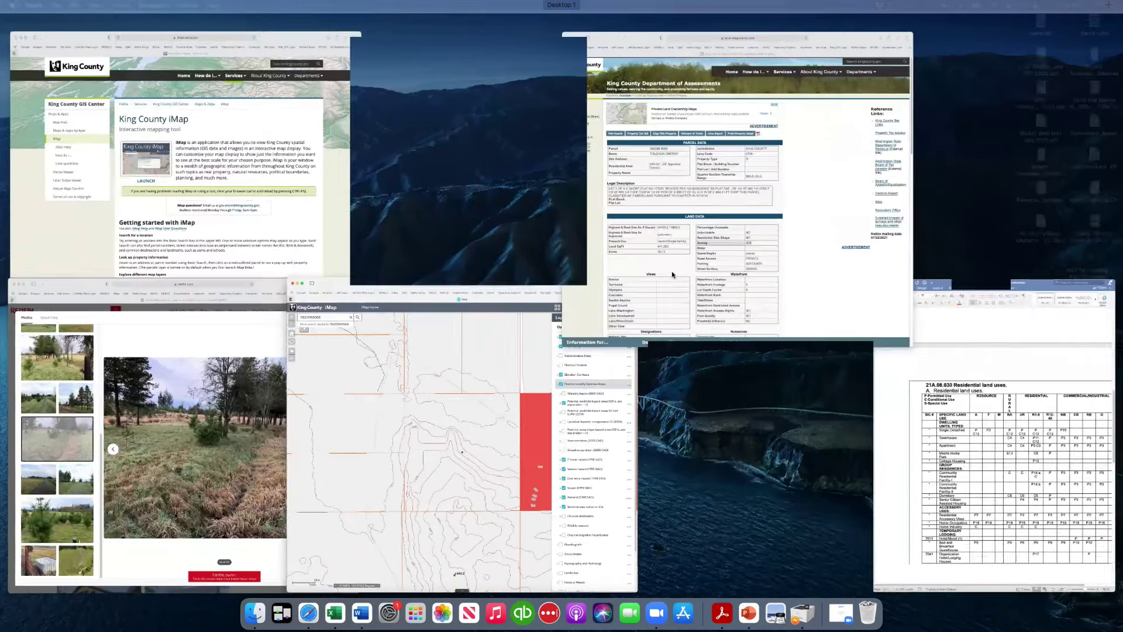
On the Assessments page, highlight the Land Data Water entry to confirm it is empty
{"action": "left_click", "coordinate": [672, 272]}
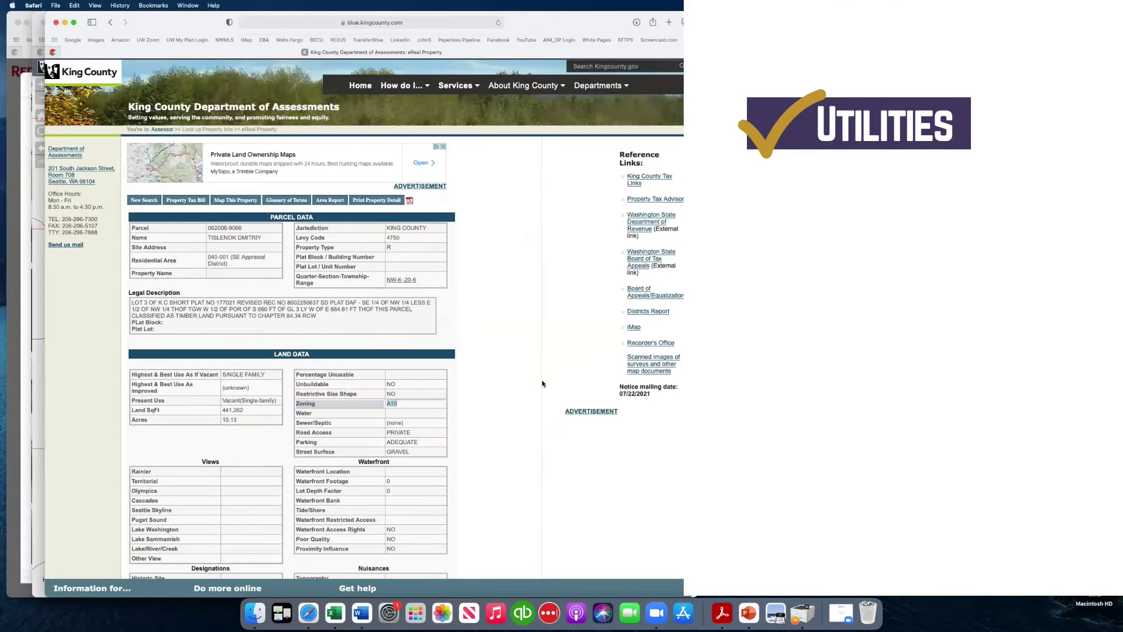
{"action": "left_click", "coordinate": [444, 404]}
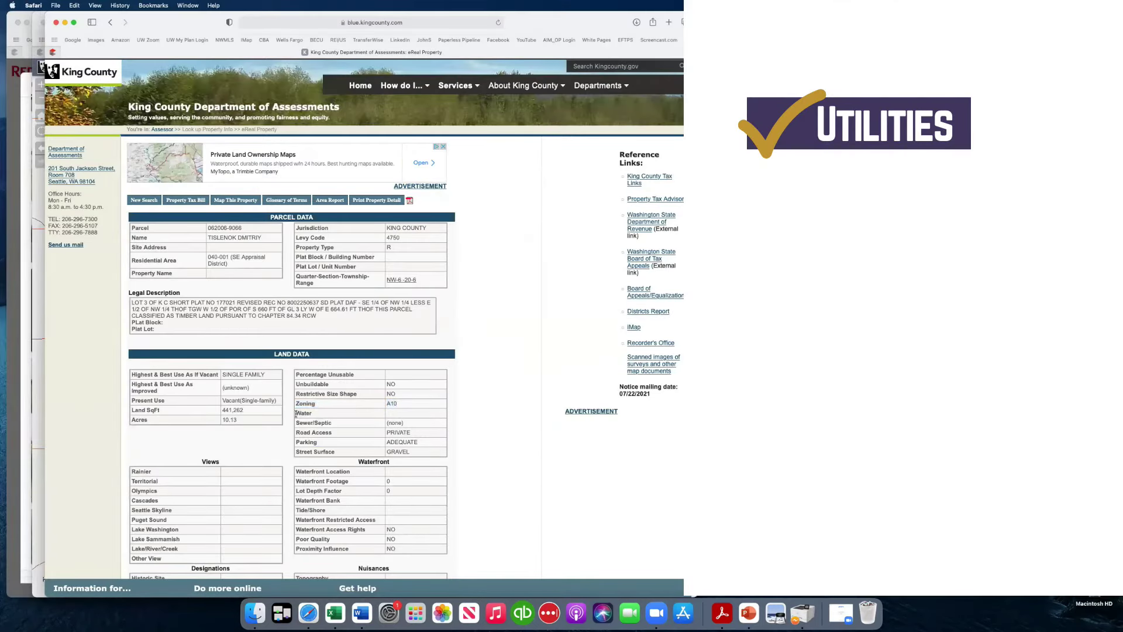
{"action": "left_click_drag", "start_coordinate": [295, 414], "coordinate": [318, 413]}
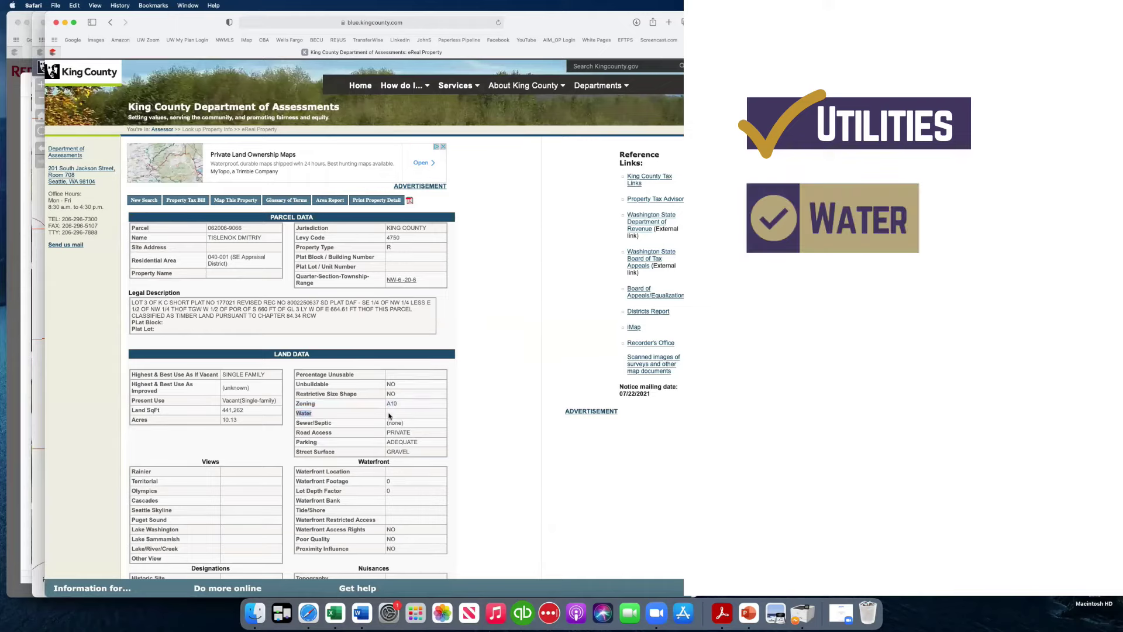
{"action": "left_click", "coordinate": [389, 416]}
{"action": "left_click", "coordinate": [281, 613]}
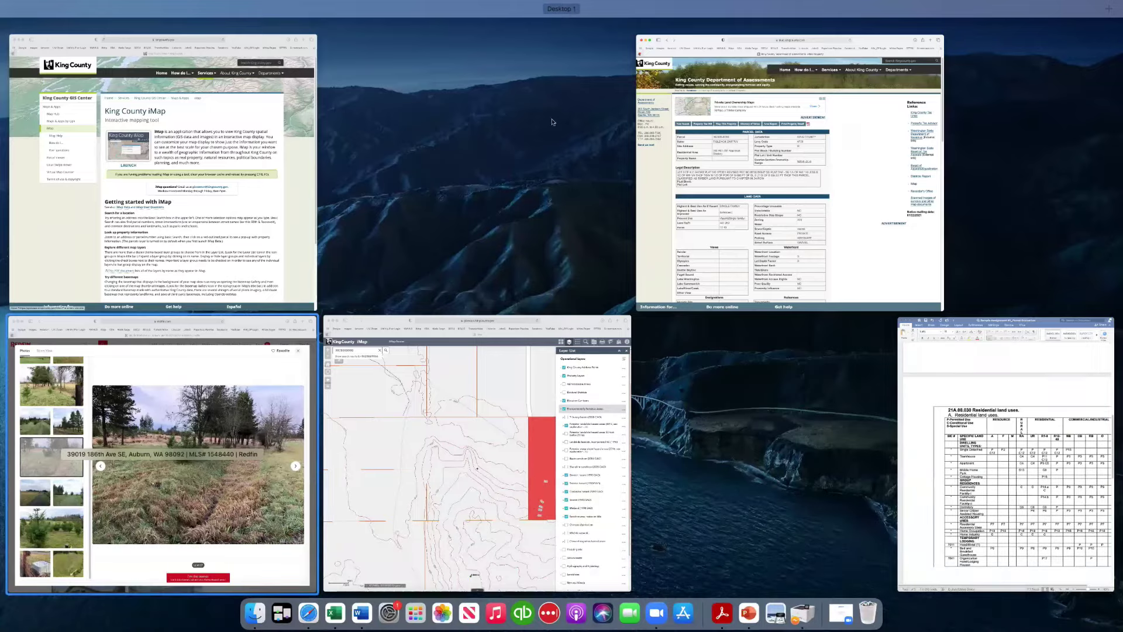
Close Redfin's photo viewer and highlight the utilities sentence in About This Home
{"action": "left_click", "coordinate": [161, 464]}
{"action": "left_click", "coordinate": [621, 84]}
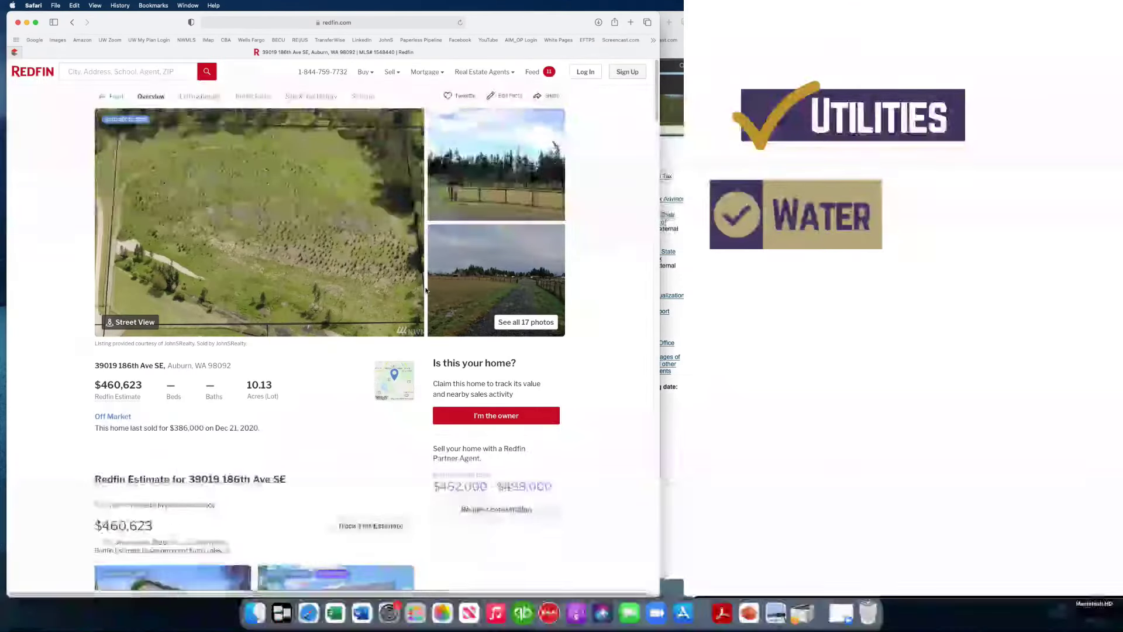
{"action": "scroll", "coordinate": [292, 443], "scroll_direction": "down", "scroll_amount": 15}
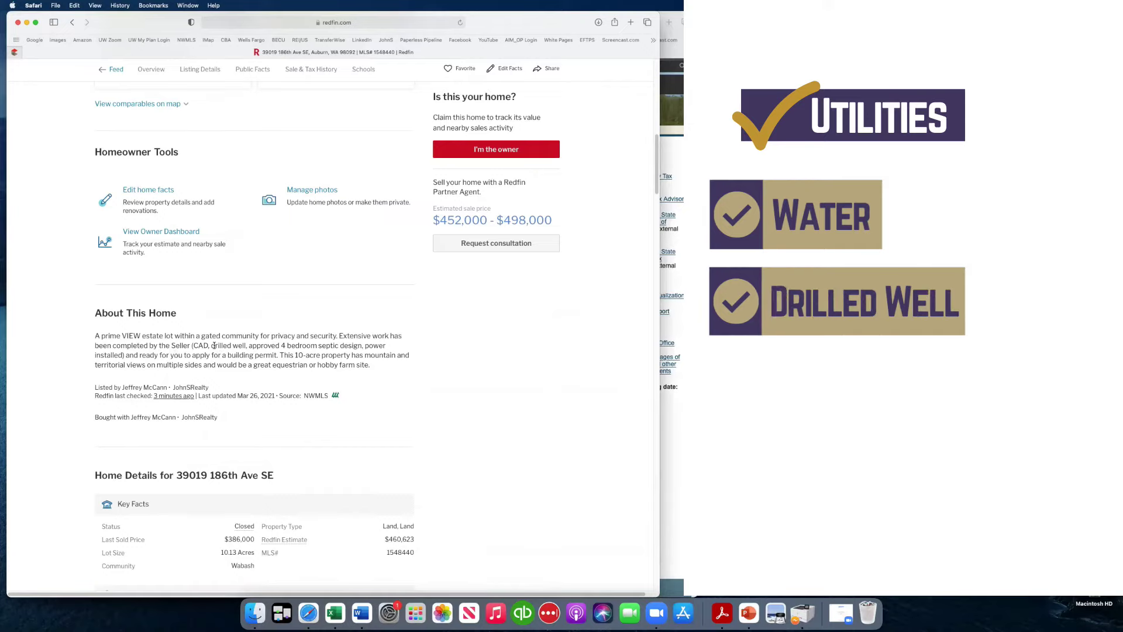
{"action": "left_click_drag", "start_coordinate": [211, 345], "coordinate": [123, 357]}
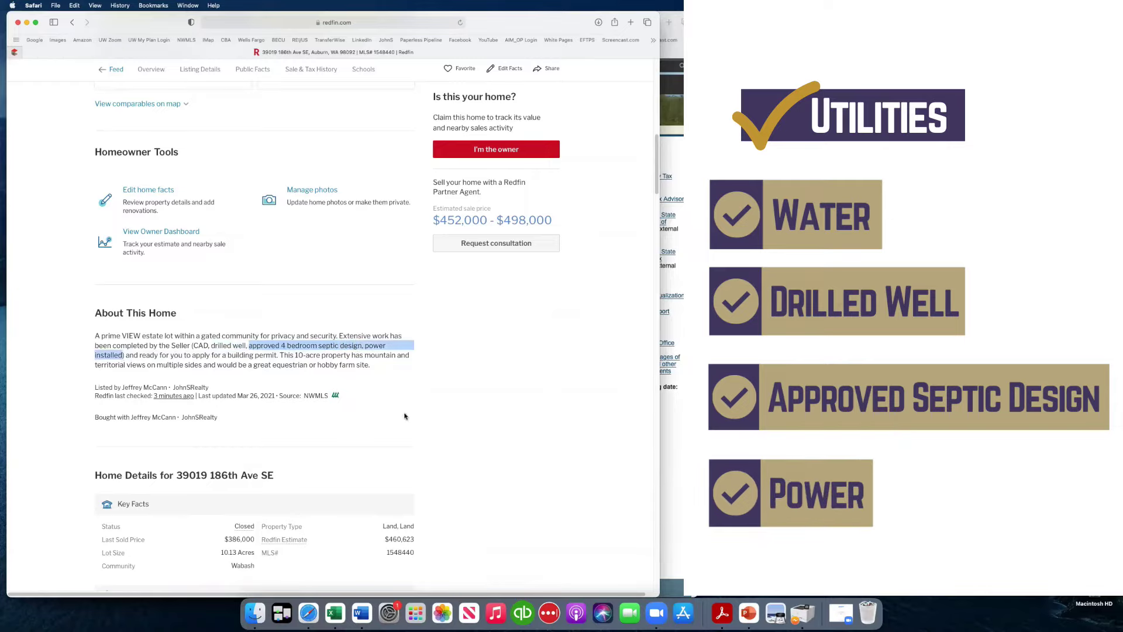
{"action": "left_click", "coordinate": [679, 491]}
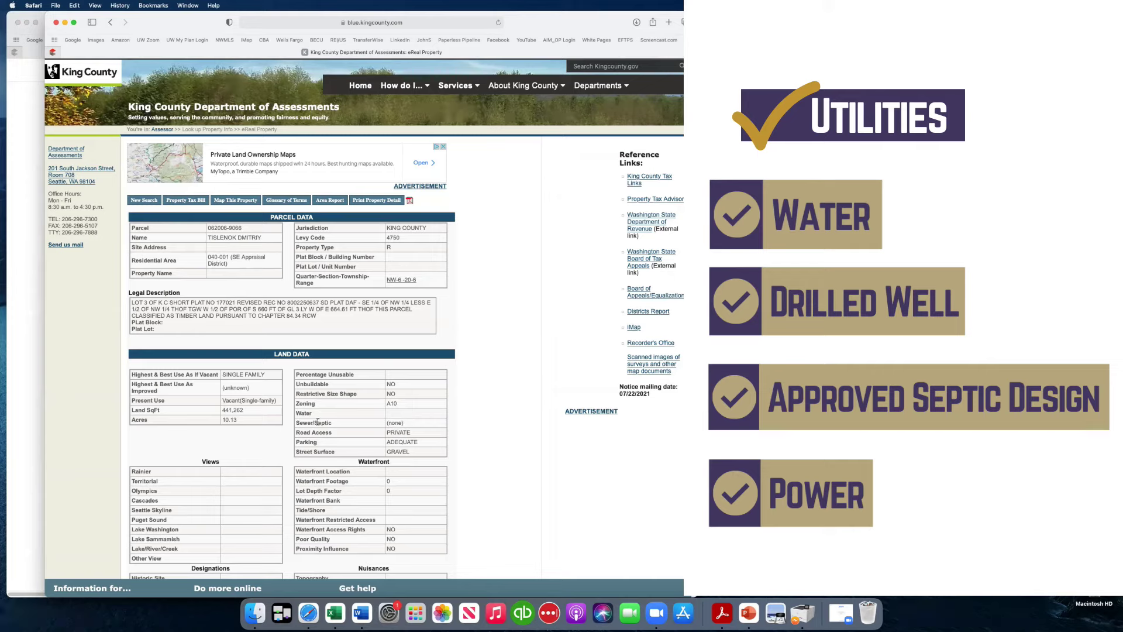
Highlight Septic in the Sewer/Septic row, then PRIVATE in the Road Access row
{"action": "left_click_drag", "start_coordinate": [315, 422], "coordinate": [331, 423]}
{"action": "left_click", "coordinate": [402, 432]}
{"action": "left_click_drag", "start_coordinate": [402, 432], "coordinate": [386, 432]}
Reopen the Redfin listing photos full size and view photo 16, then photo 15, the young fir
{"action": "left_click", "coordinate": [33, 410]}
{"action": "scroll", "coordinate": [235, 293], "scroll_direction": "up", "scroll_amount": 10}
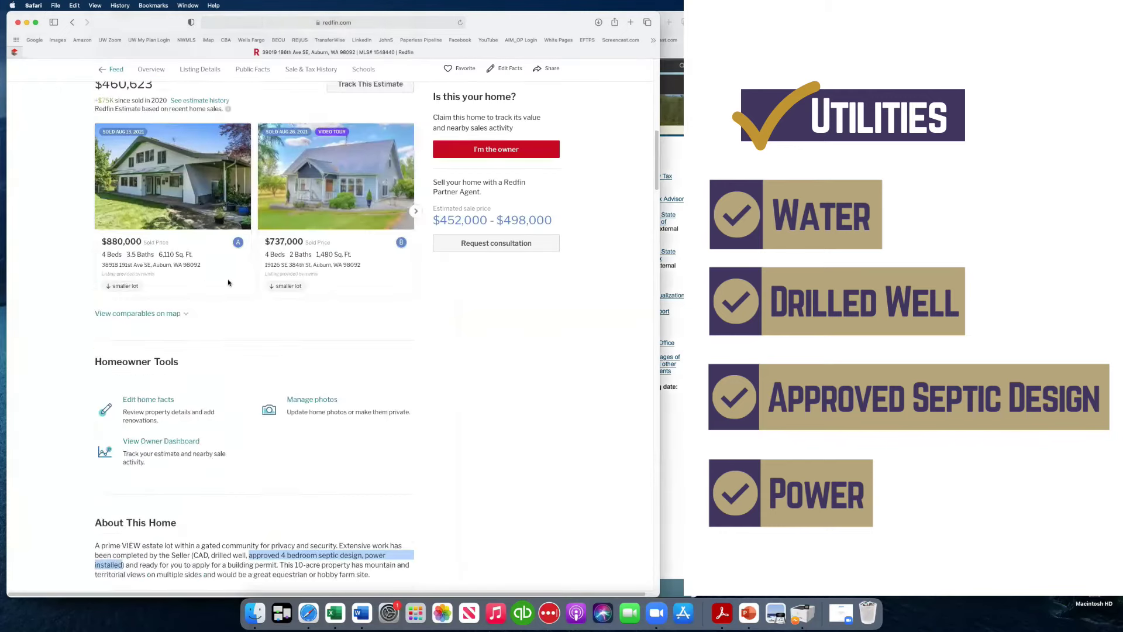
{"action": "scroll", "coordinate": [250, 314], "scroll_direction": "up", "scroll_amount": 5}
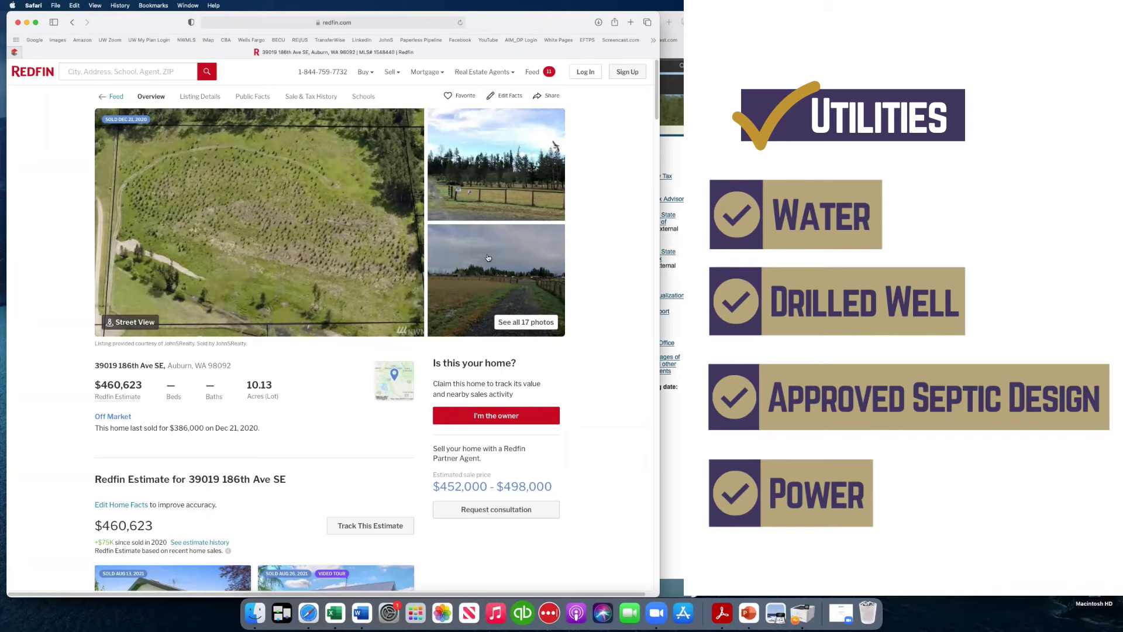
{"action": "left_click", "coordinate": [351, 229]}
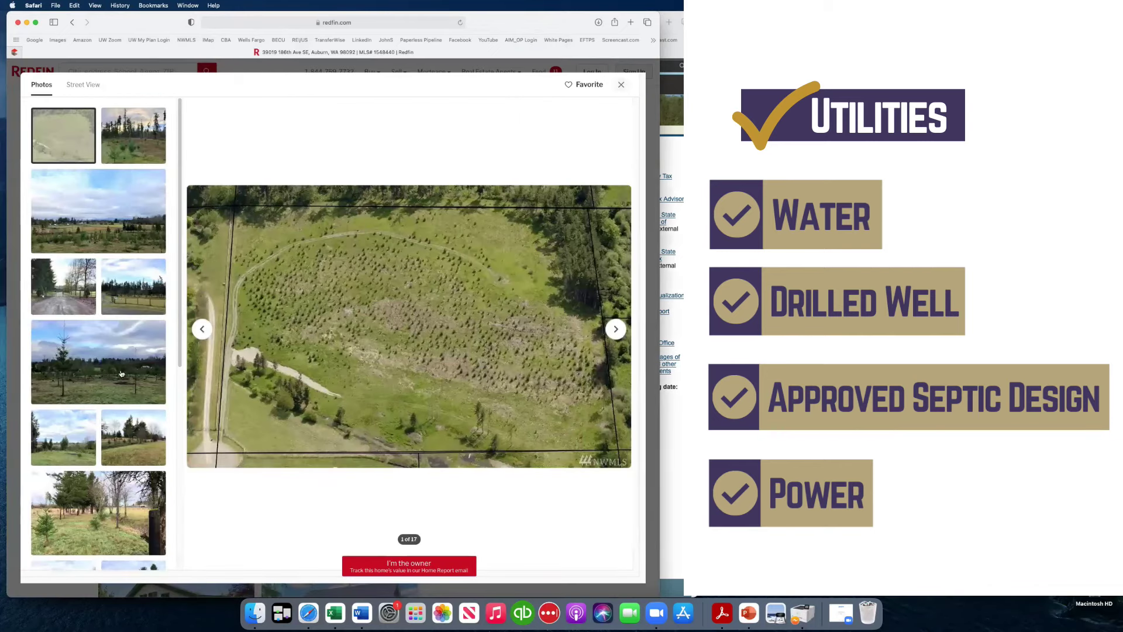
{"action": "scroll", "coordinate": [121, 373], "scroll_direction": "down", "scroll_amount": 10}
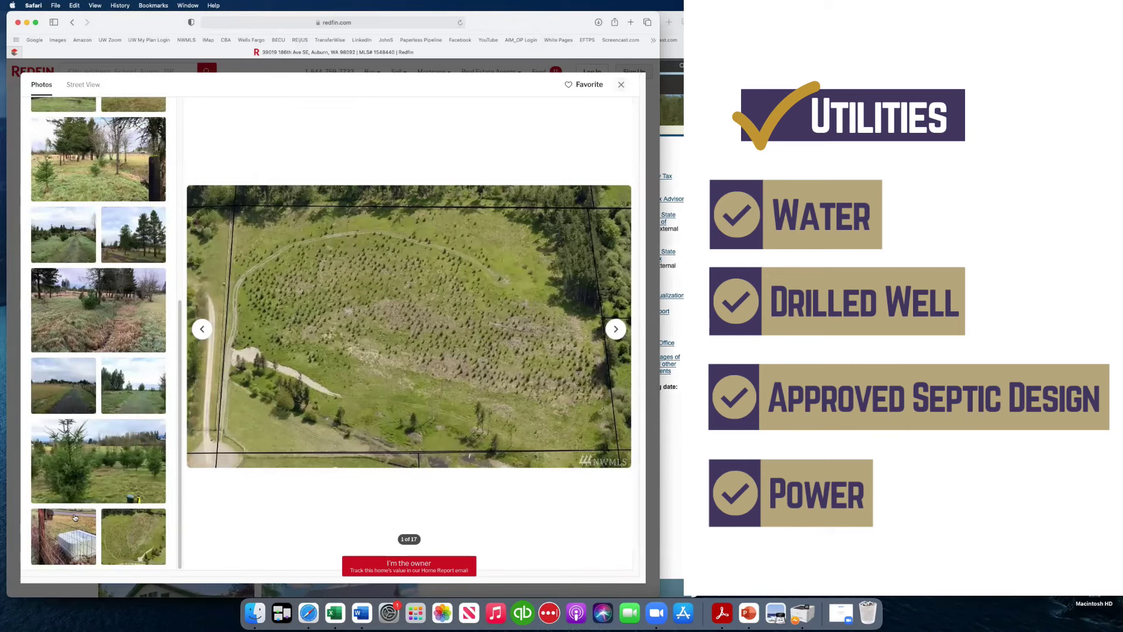
{"action": "left_click", "coordinate": [69, 534]}
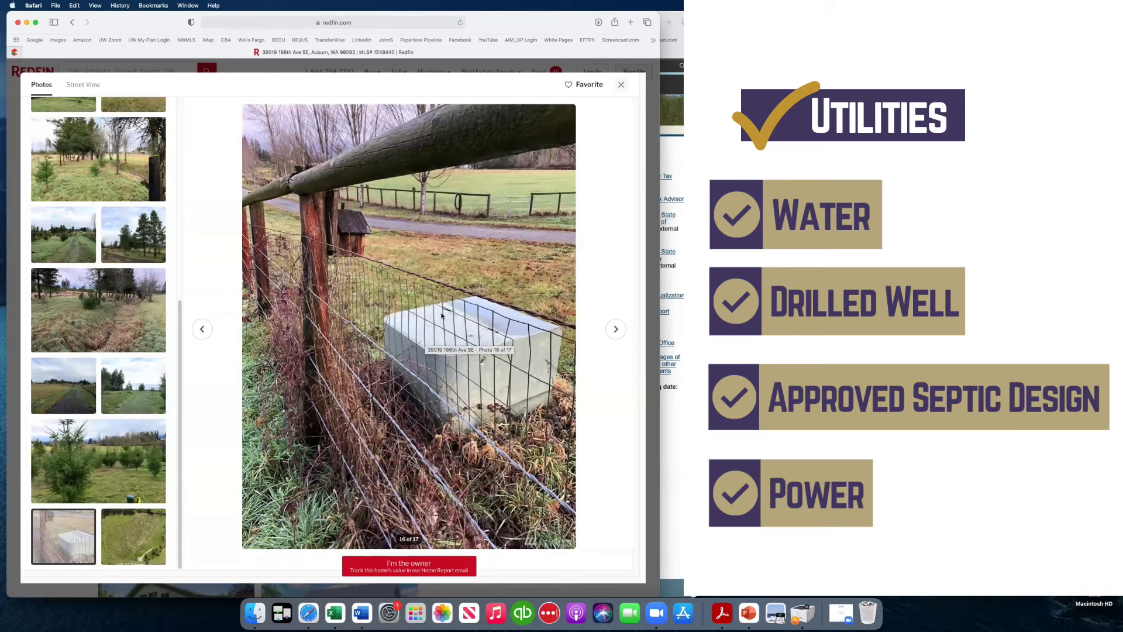
{"action": "left_click", "coordinate": [132, 472]}
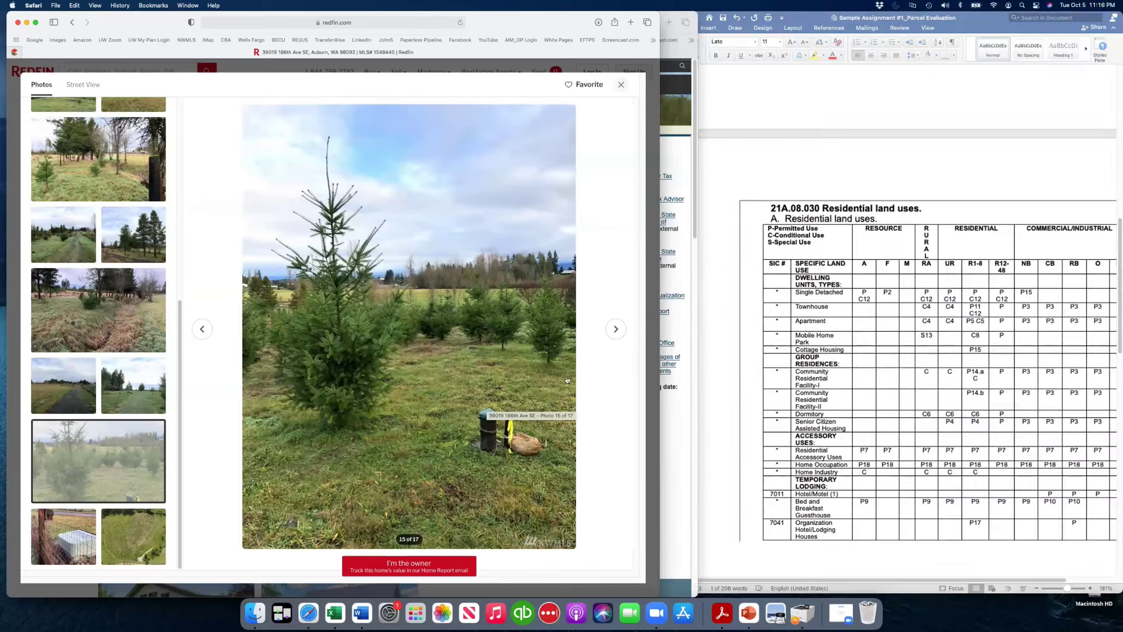
{"action": "scroll", "coordinate": [775, 318], "scroll_direction": "up", "scroll_amount": 10}
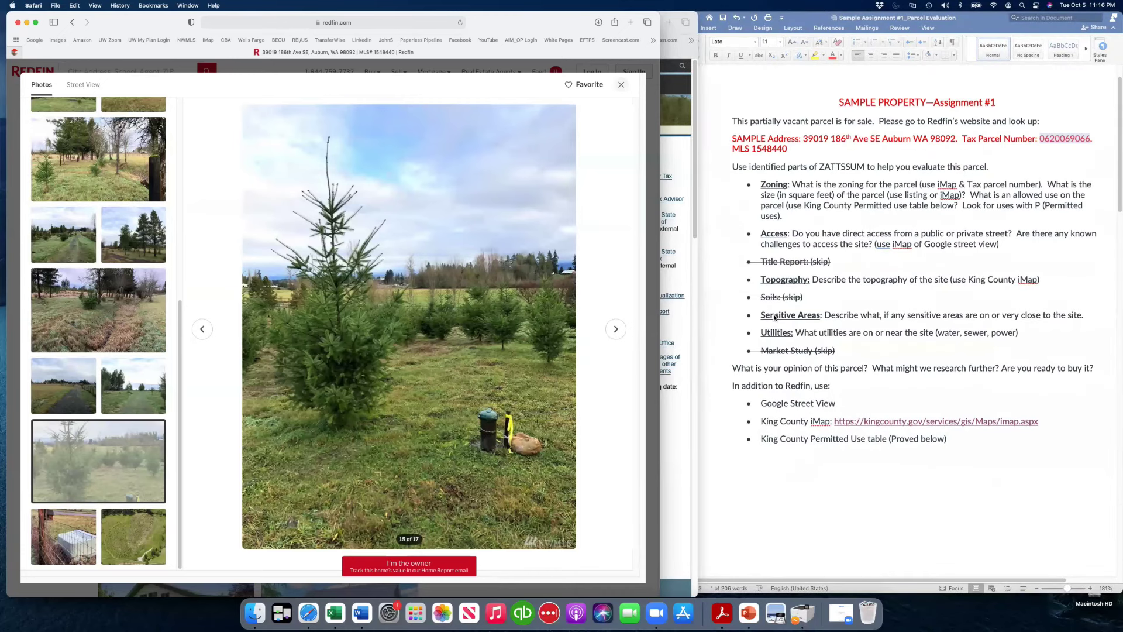
{"action": "scroll", "coordinate": [776, 204], "scroll_direction": "up", "scroll_amount": 1}
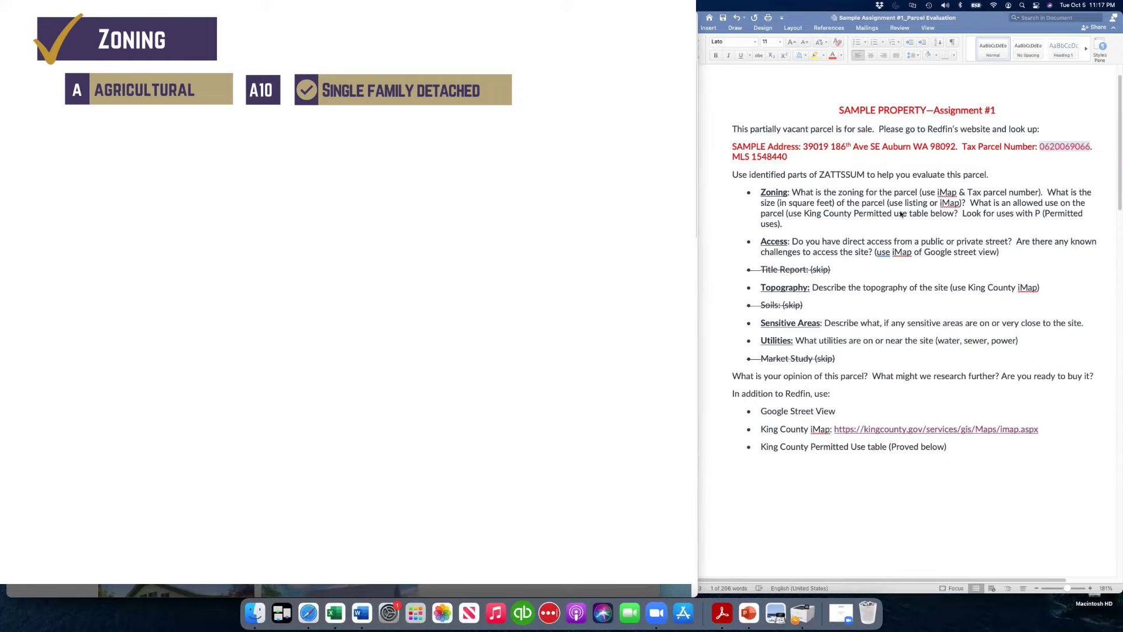
{"action": "scroll", "coordinate": [905, 471], "scroll_direction": "down", "scroll_amount": 15}
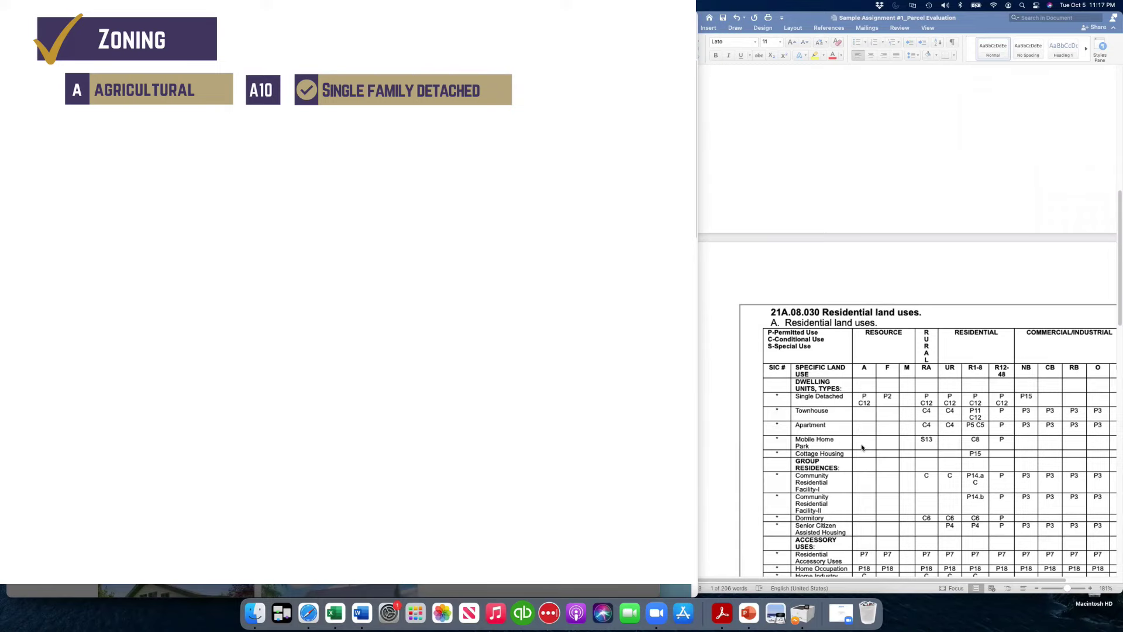
{"action": "scroll", "coordinate": [866, 433], "scroll_direction": "up", "scroll_amount": 10}
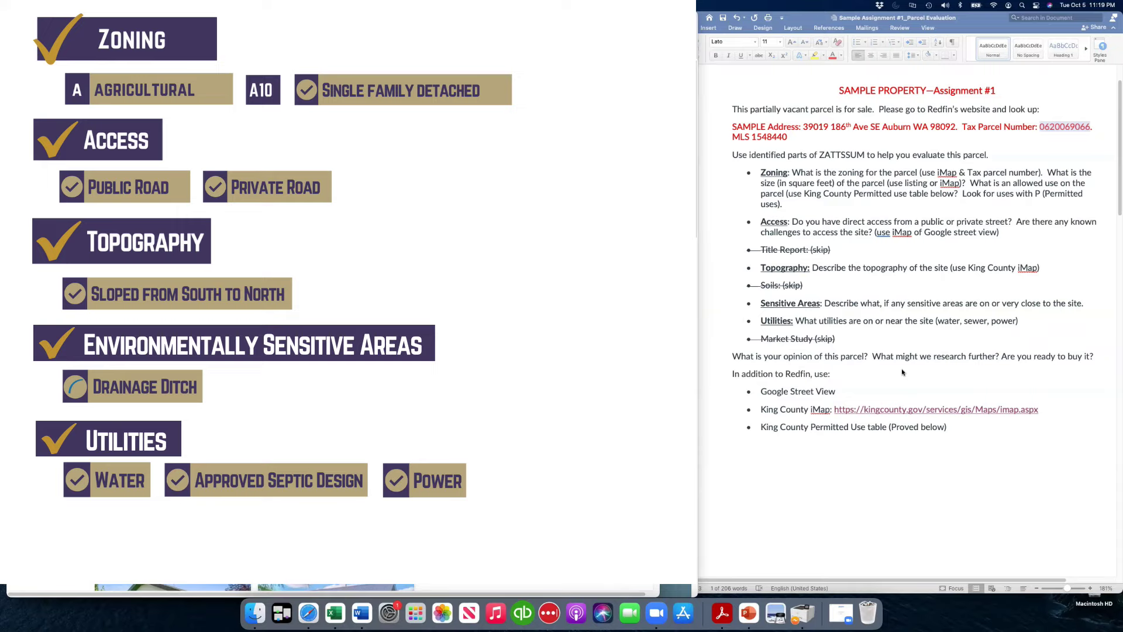
{"action": "scroll", "coordinate": [881, 404], "scroll_direction": "down", "scroll_amount": 10}
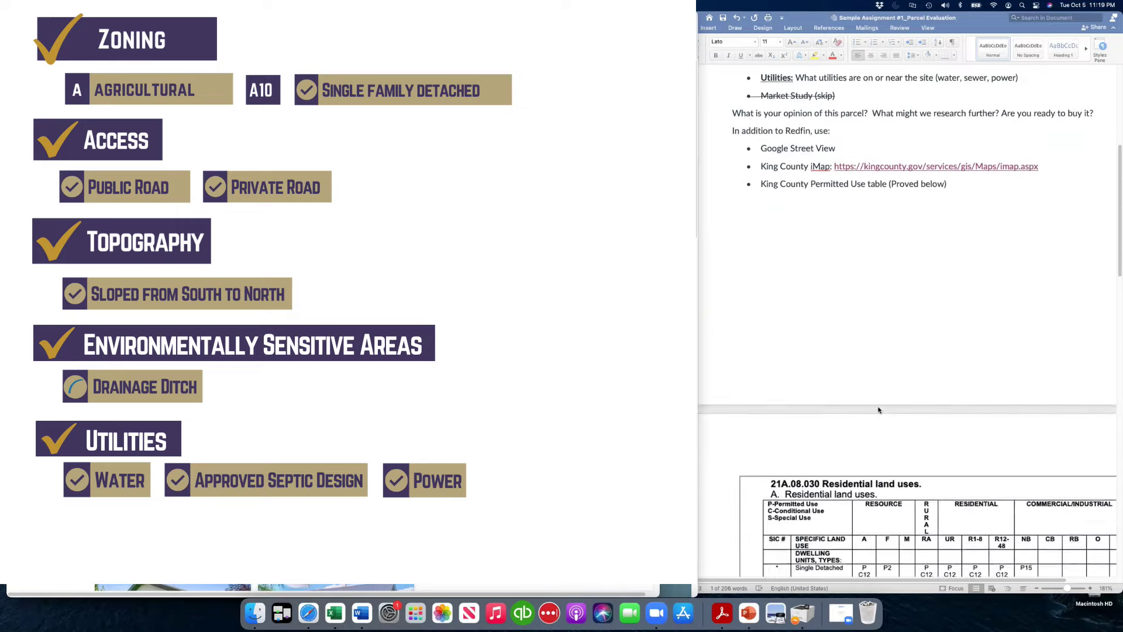
Scroll the Word document down through items 7 Utilities and 8 Market Study
{"action": "scroll", "coordinate": [880, 413], "scroll_direction": "down", "scroll_amount": 15}
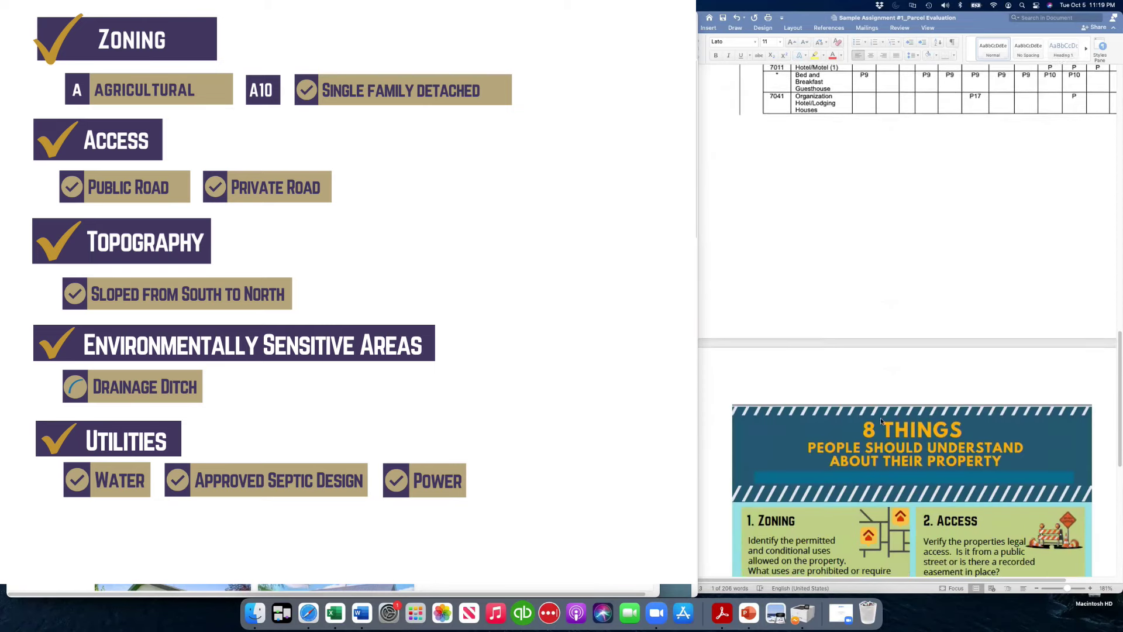
{"action": "scroll", "coordinate": [882, 421], "scroll_direction": "down", "scroll_amount": 4}
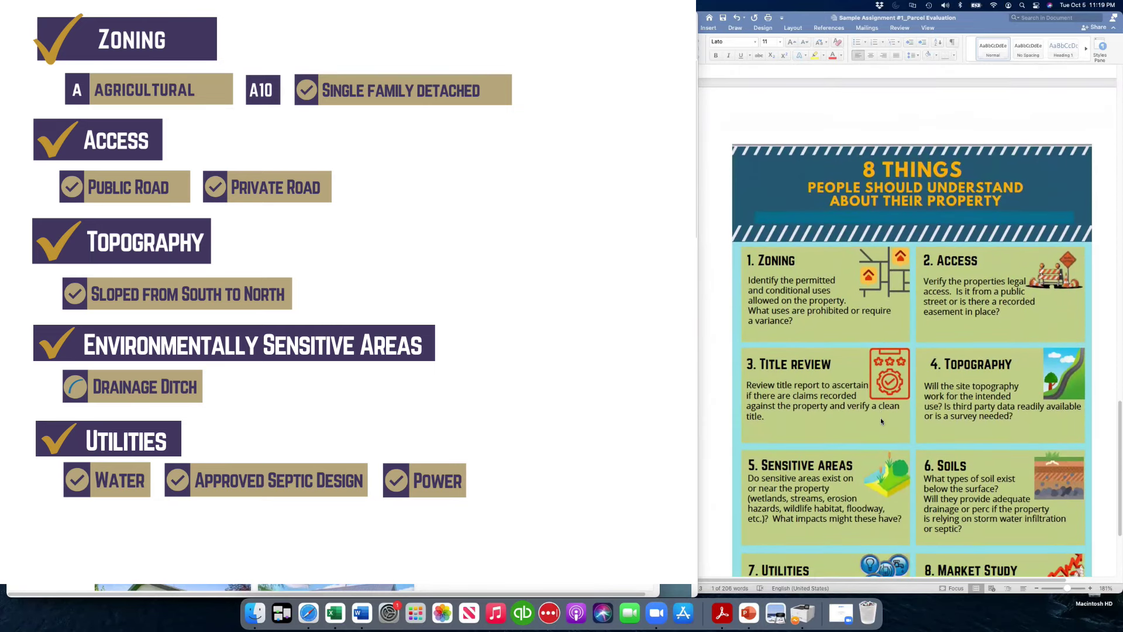
{"action": "scroll", "coordinate": [882, 421], "scroll_direction": "down", "scroll_amount": 3}
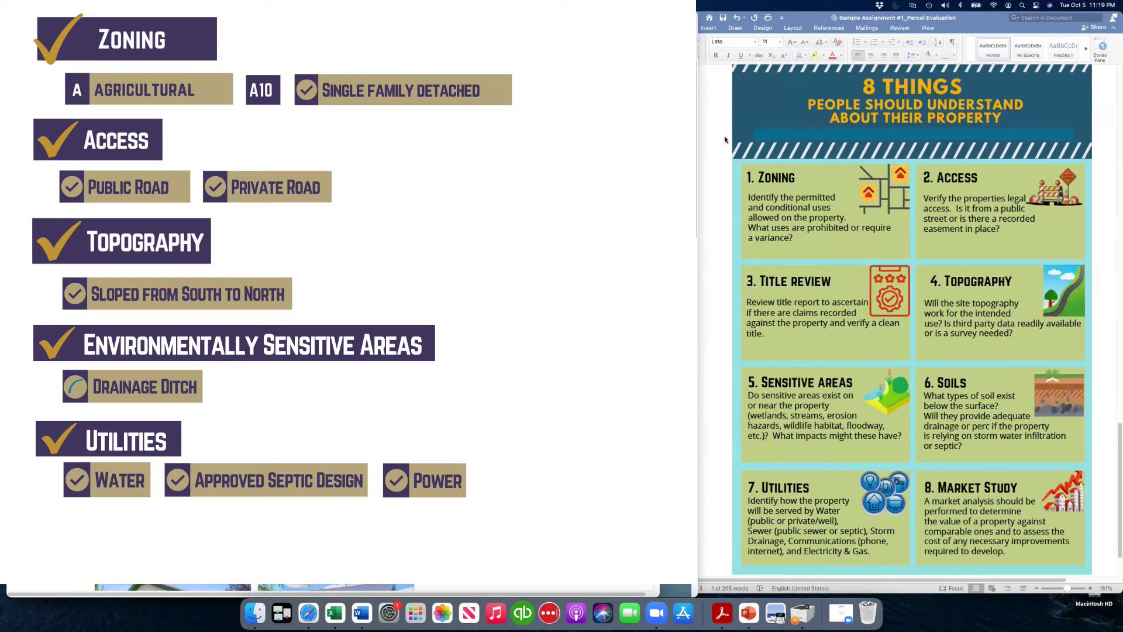